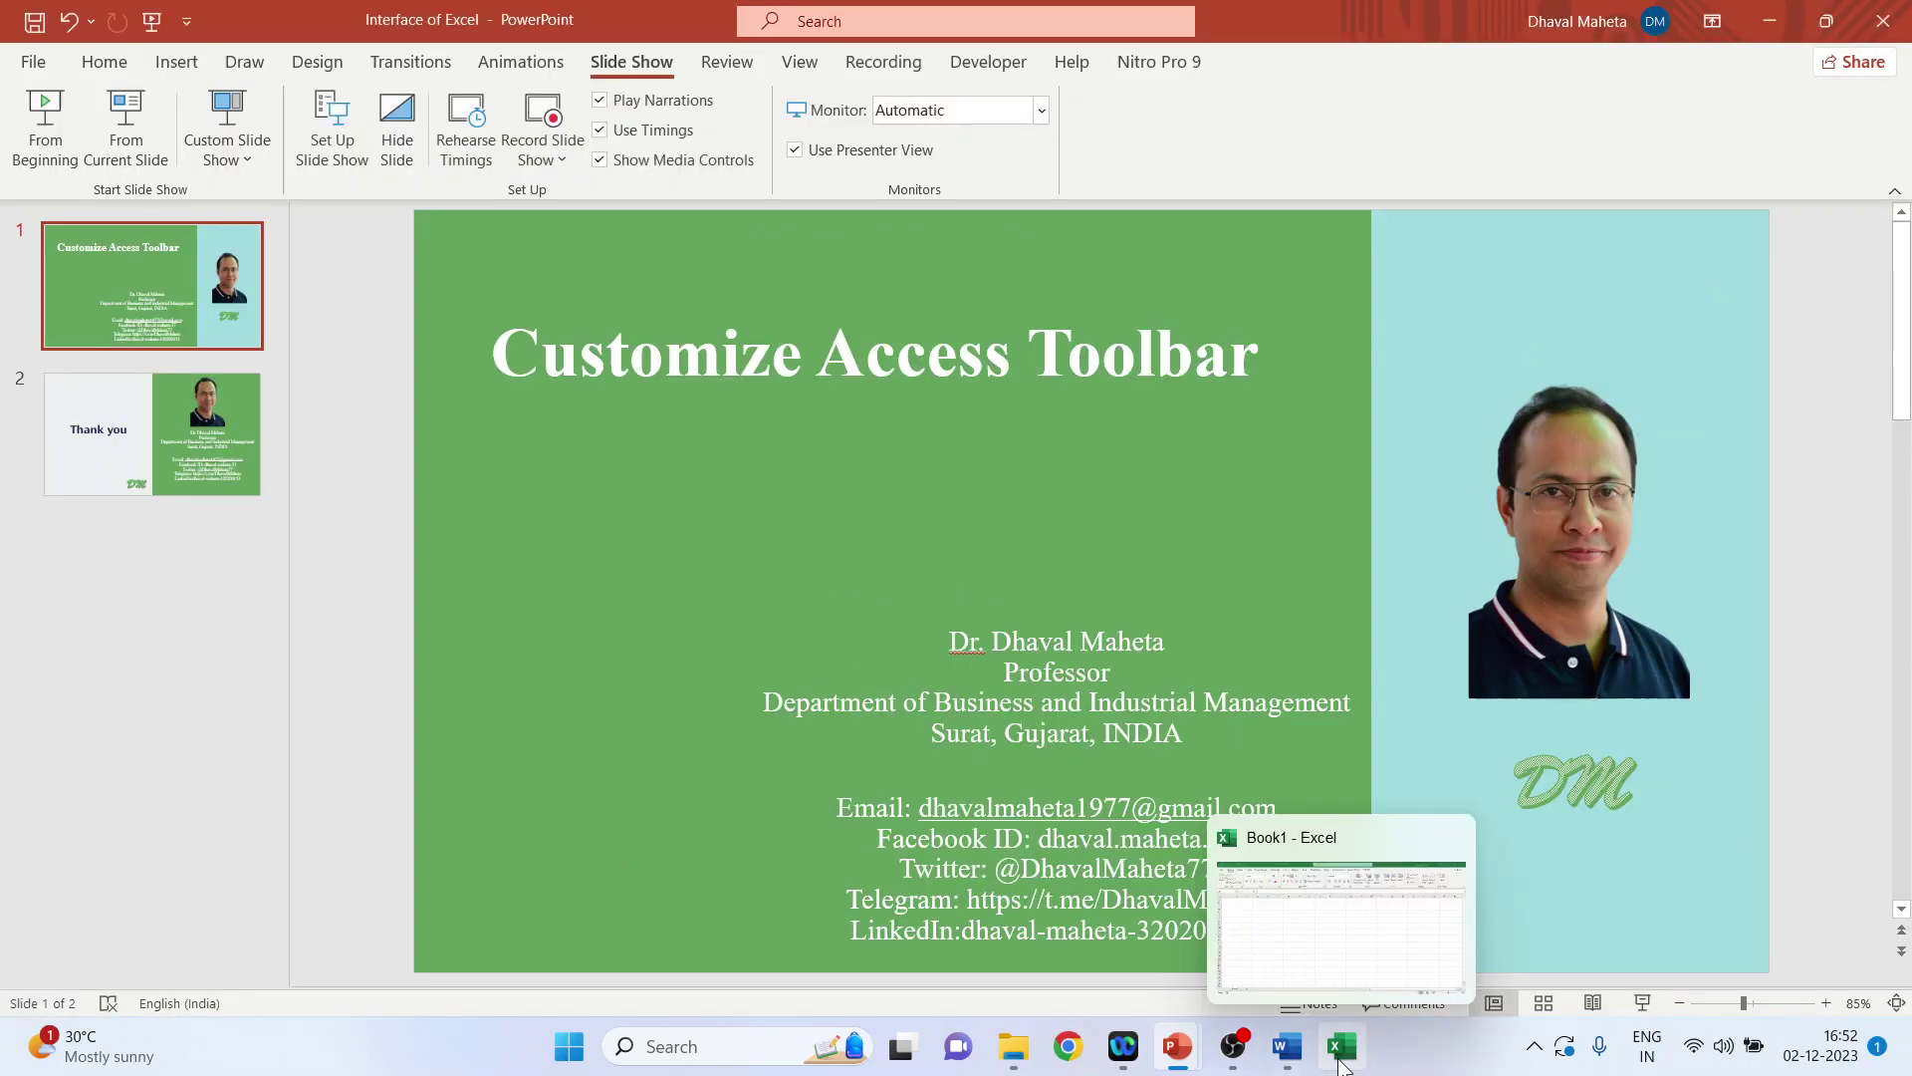
# Bring Excel's blank Book1 forward on the Data tab and open the Customize Quick Access Toolbar list.
pyautogui.click(1342, 1045)
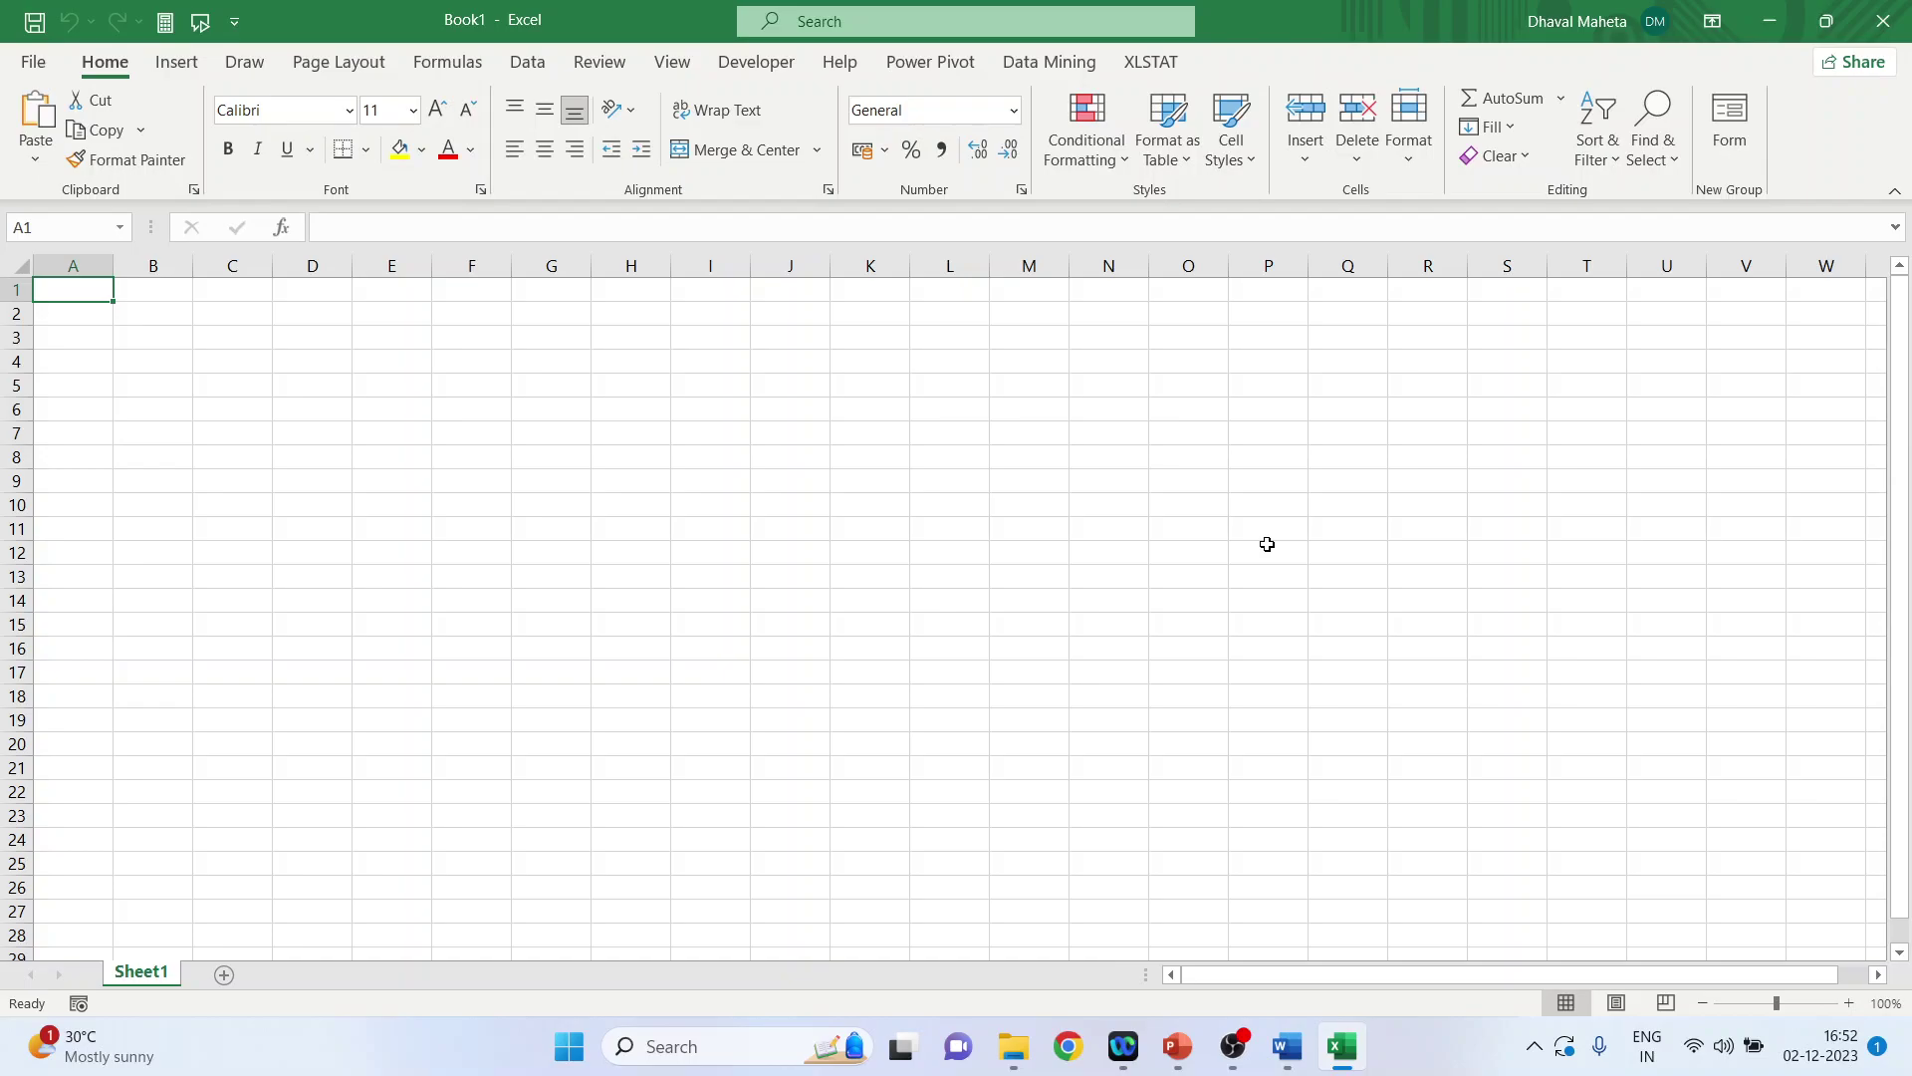
pyautogui.click(528, 62)
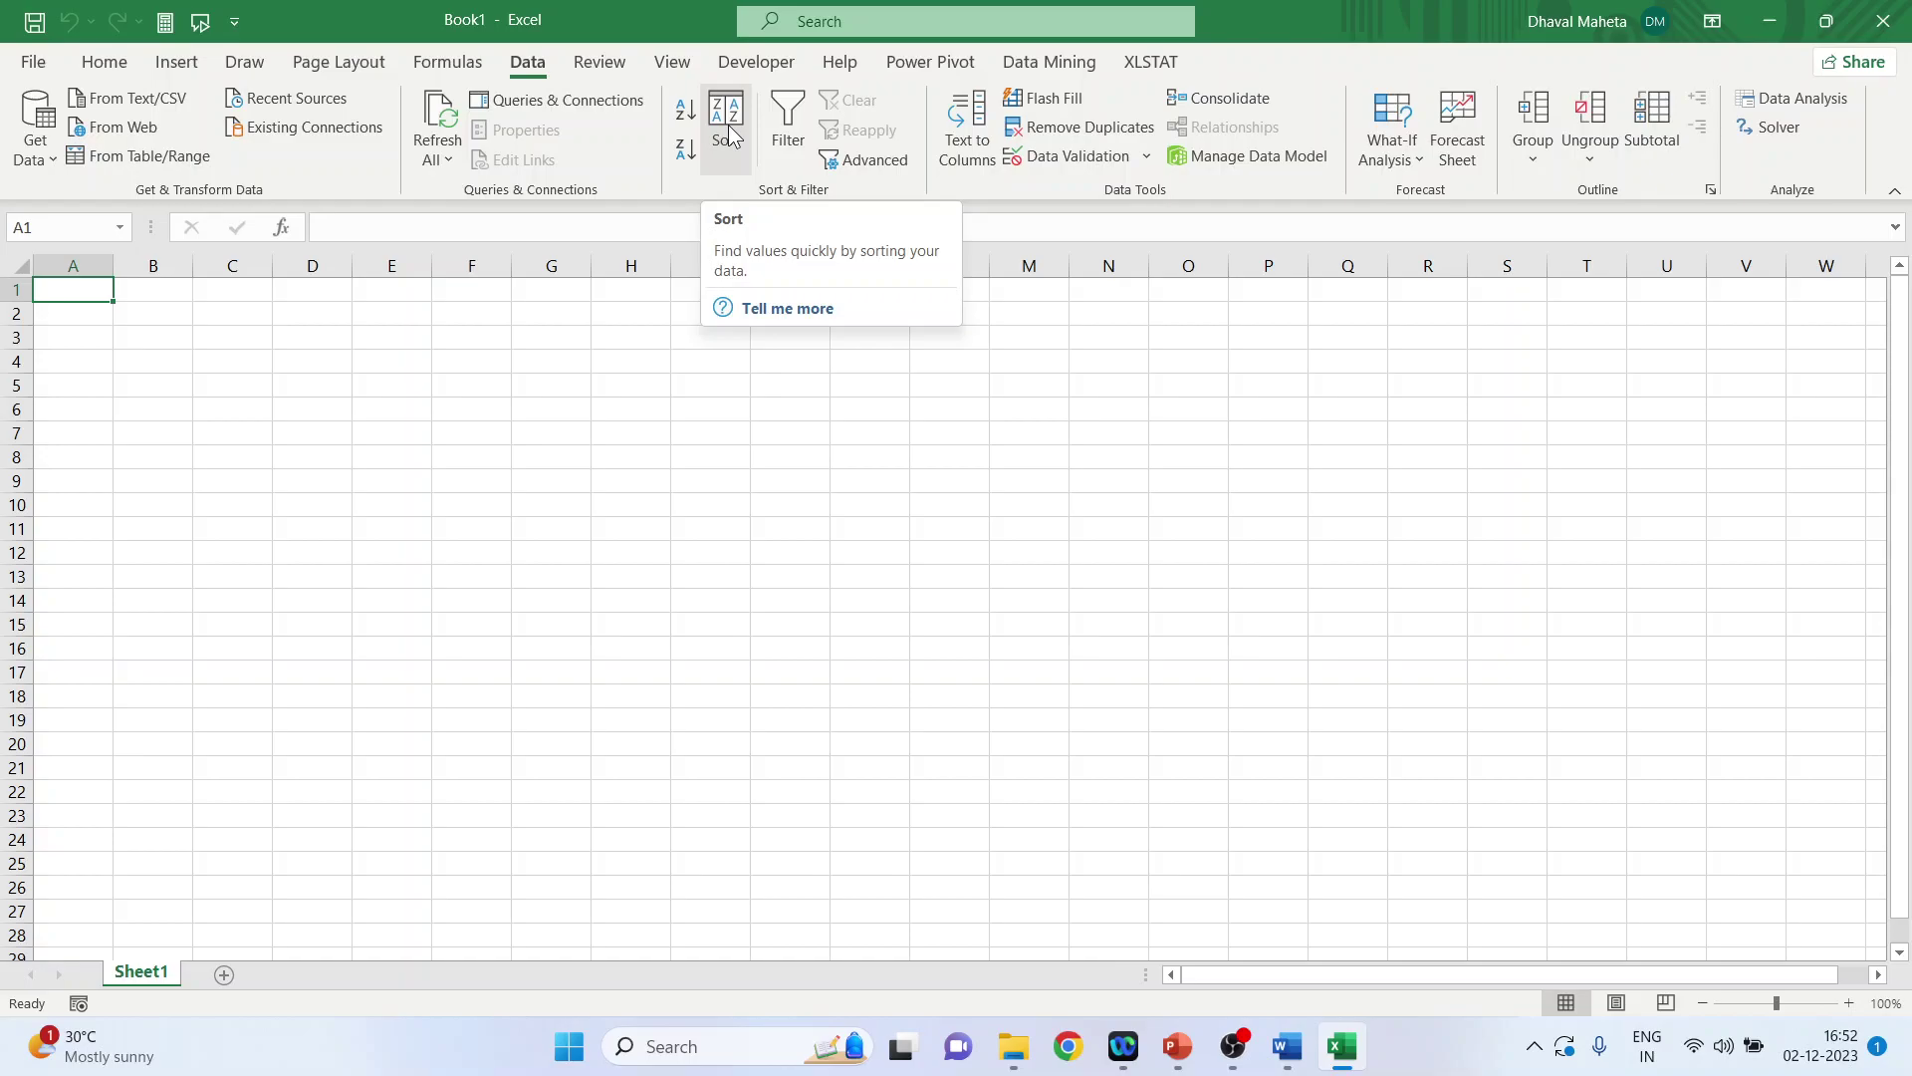
pyautogui.hotkey('ctrl', '-')
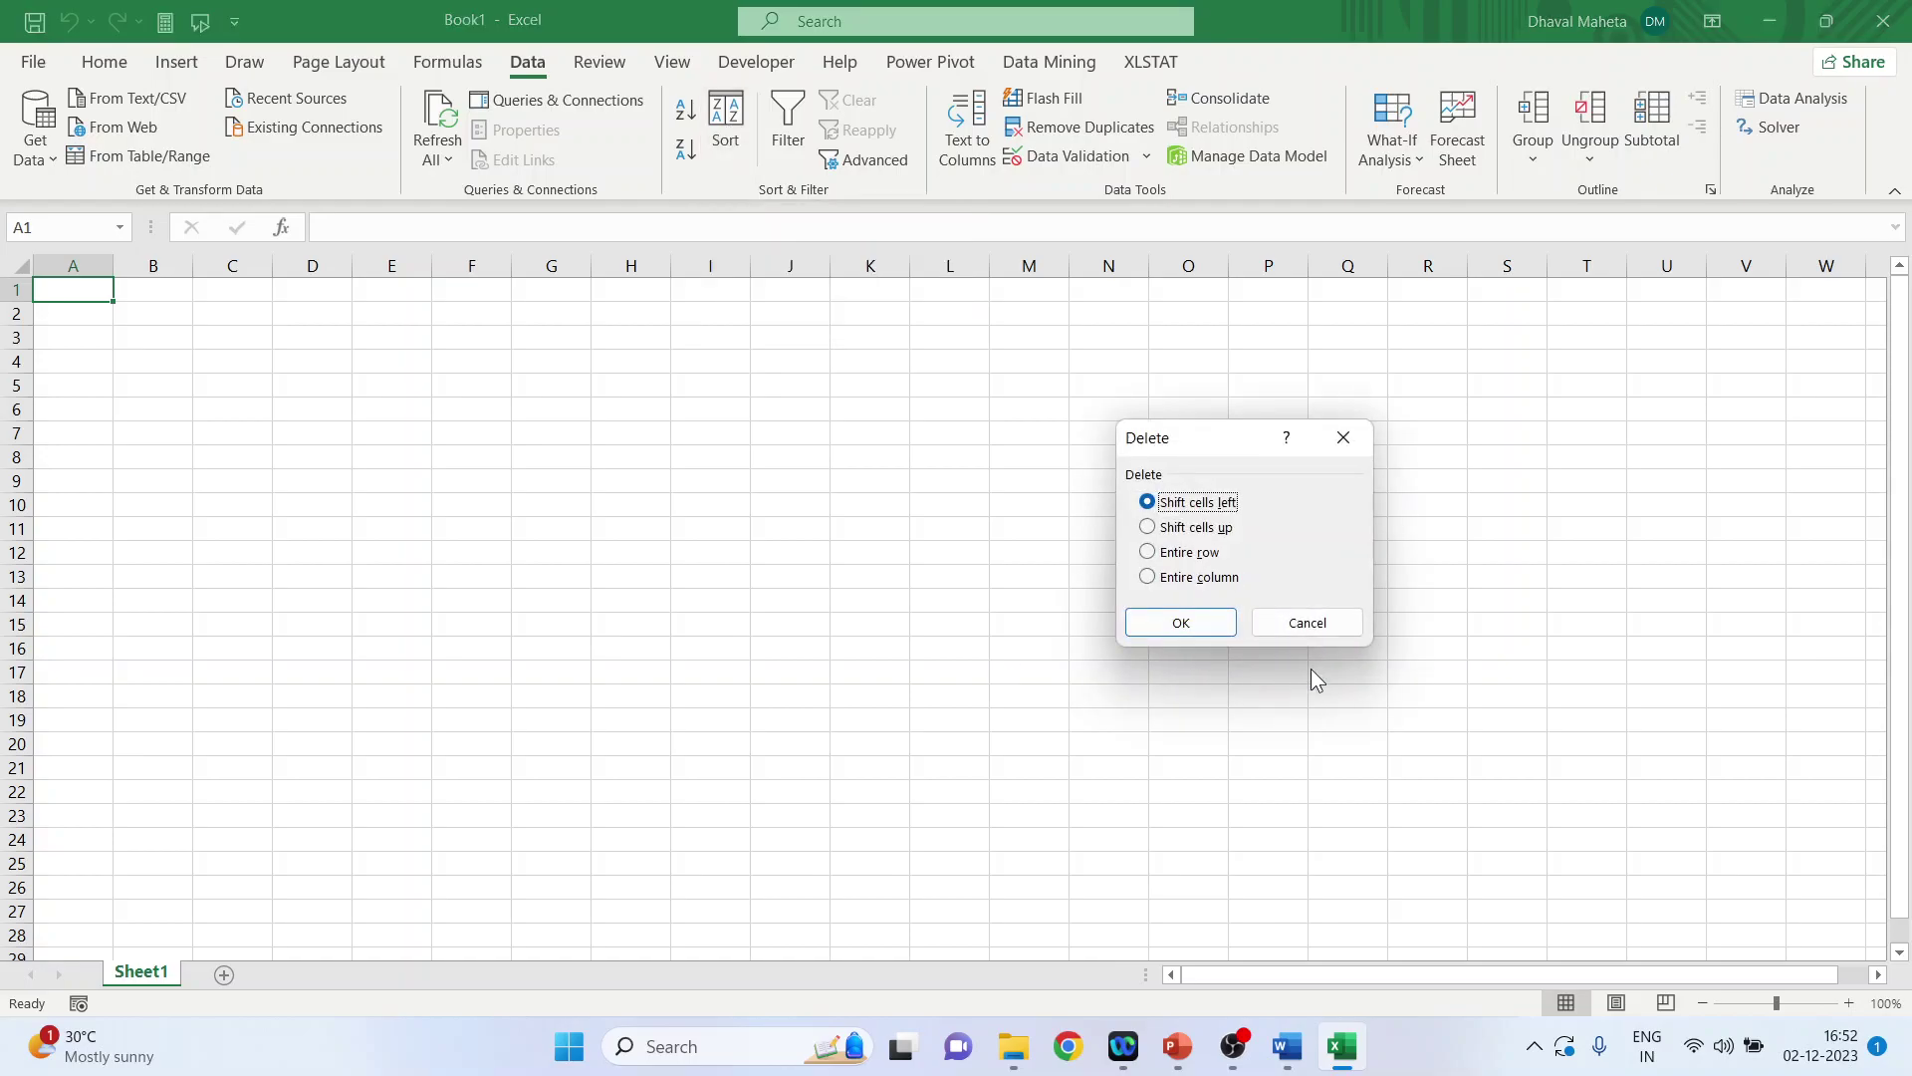
pyautogui.click(1312, 628)
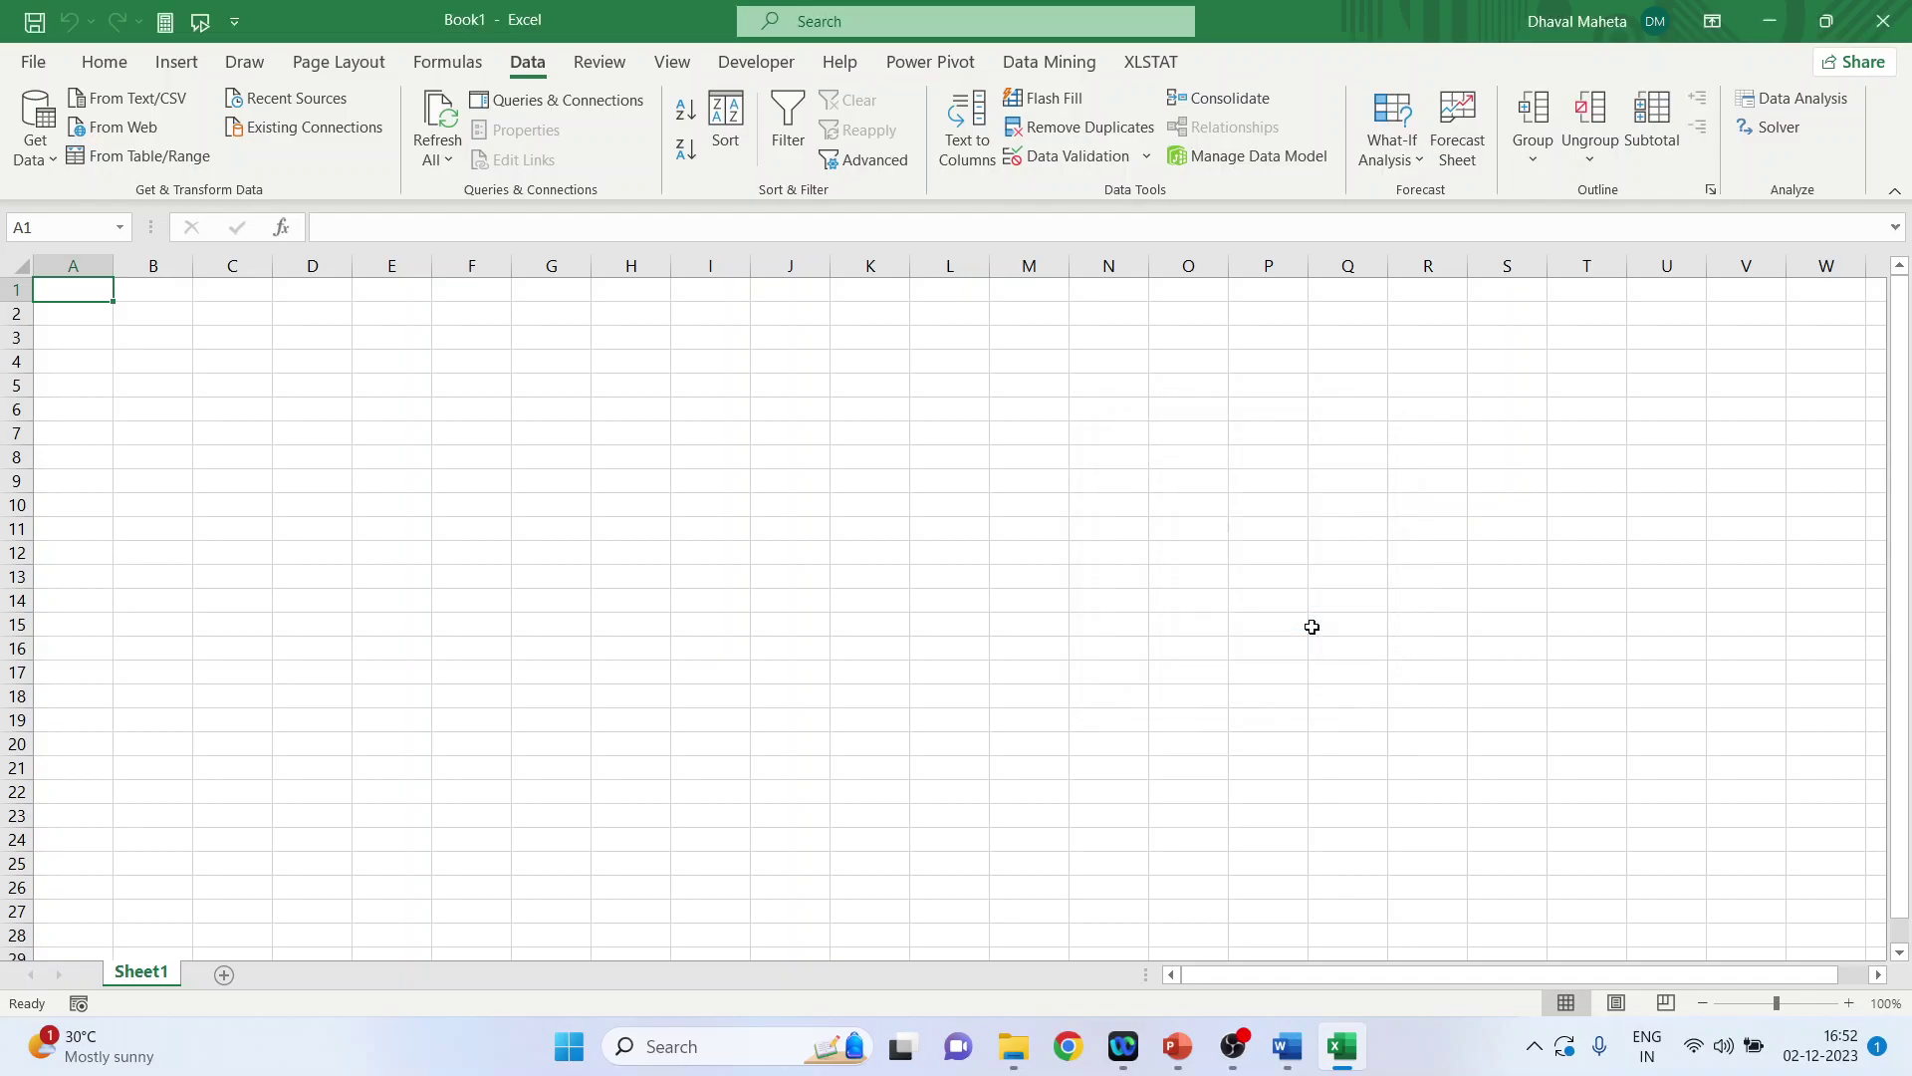
pyautogui.click(235, 24)
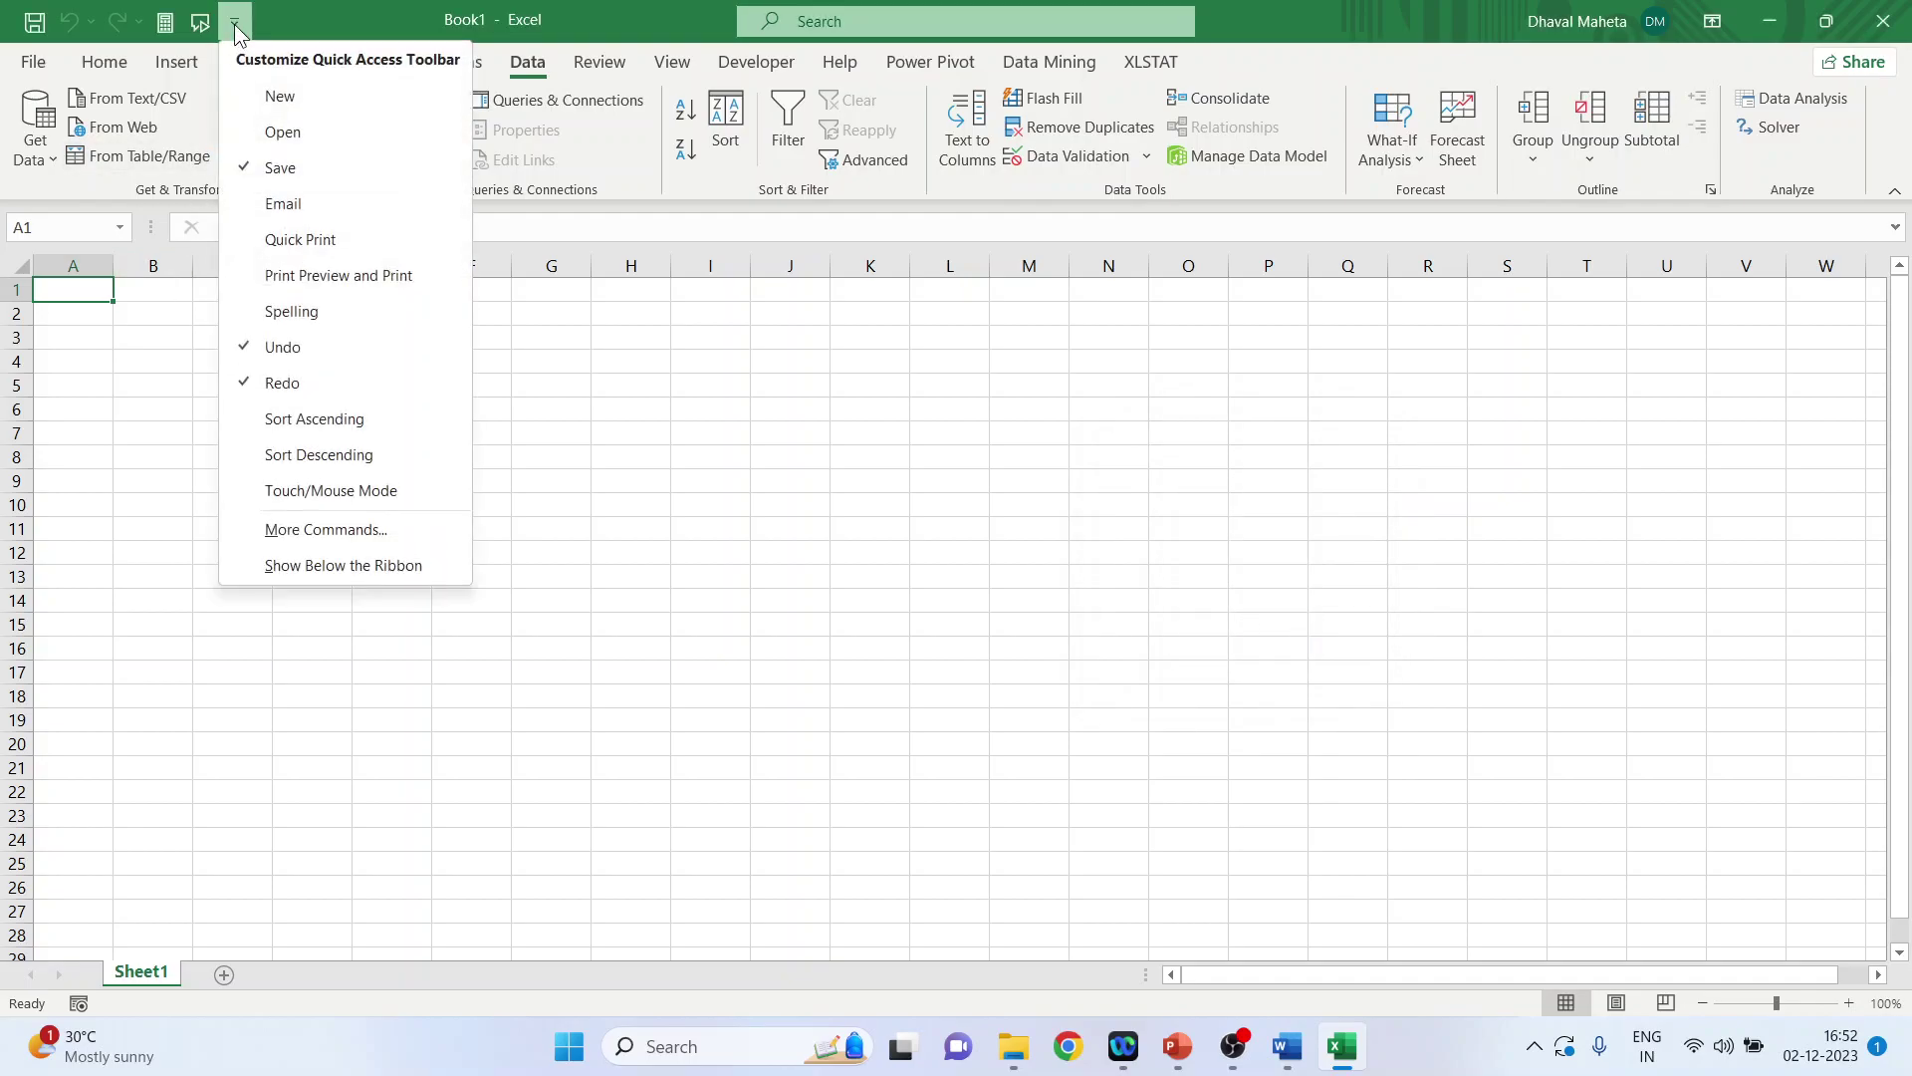
pyautogui.click(252, 431)
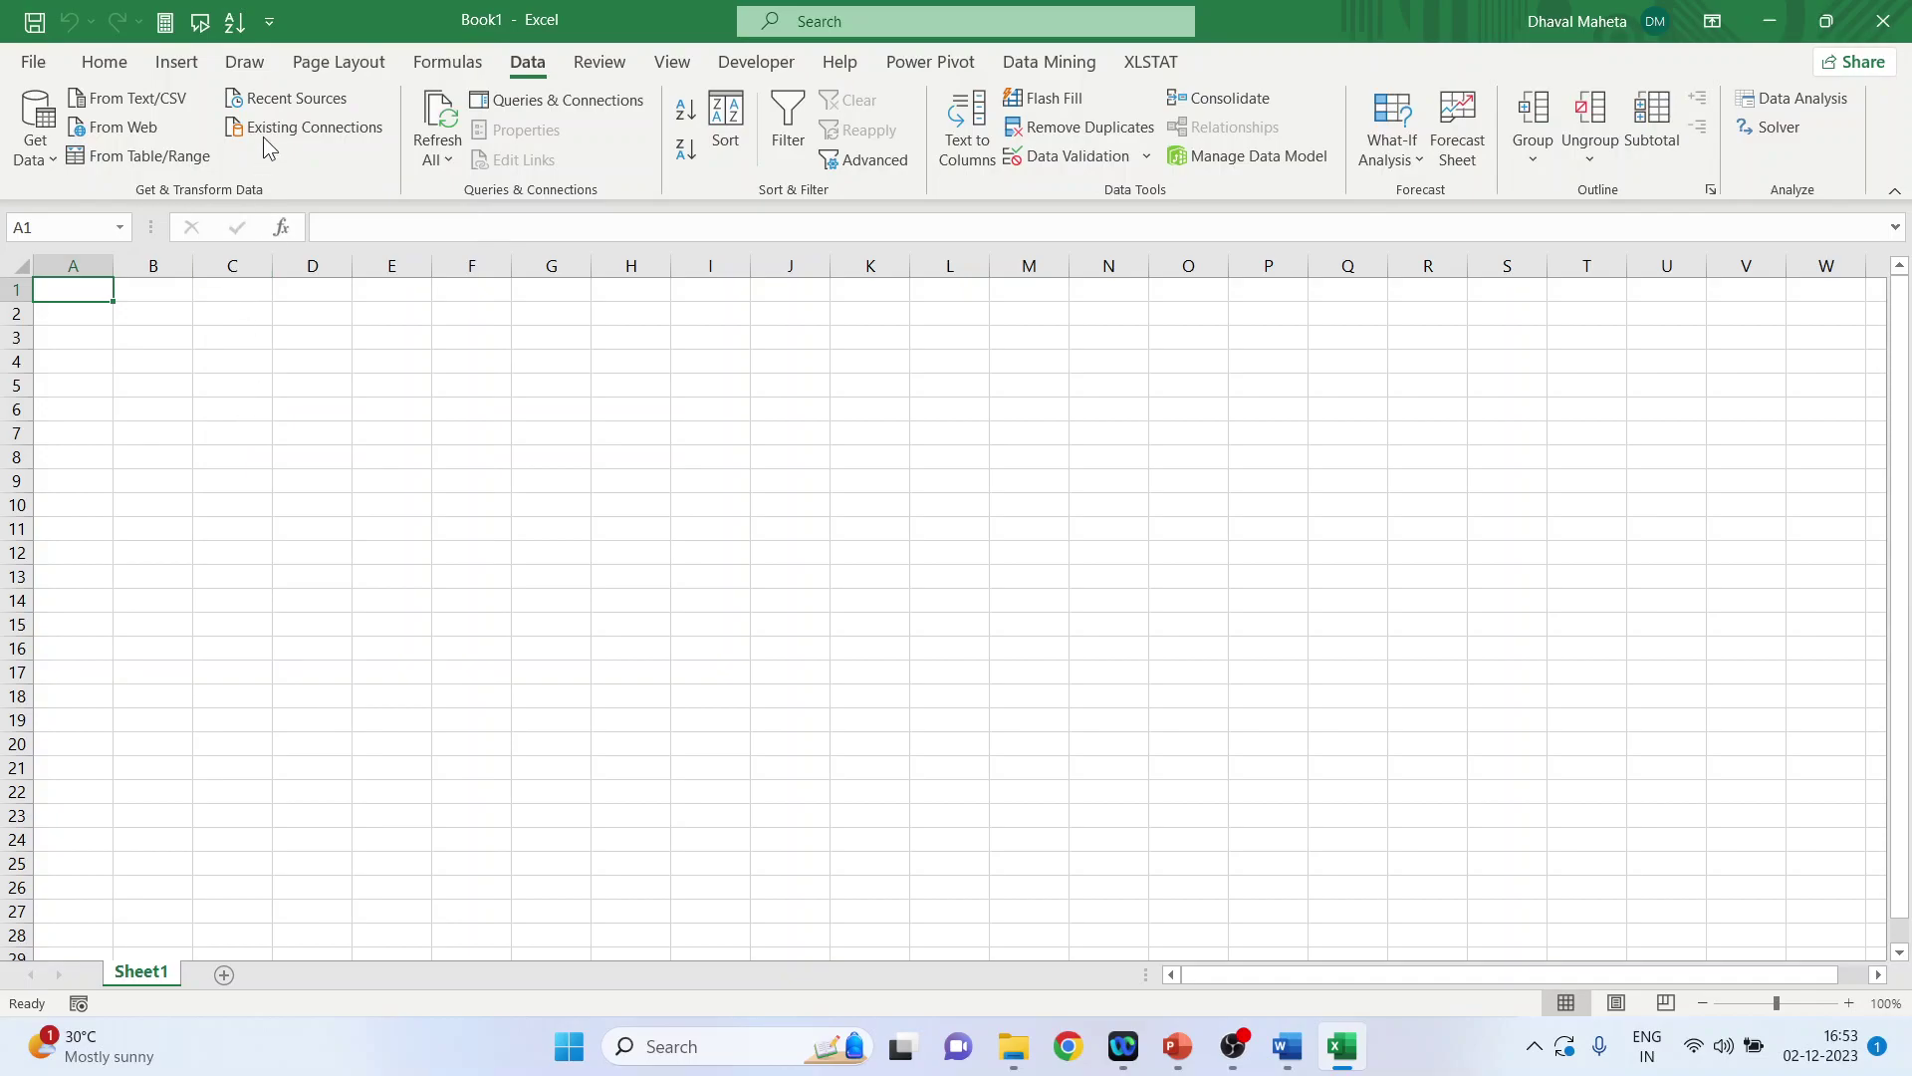
pyautogui.click(271, 22)
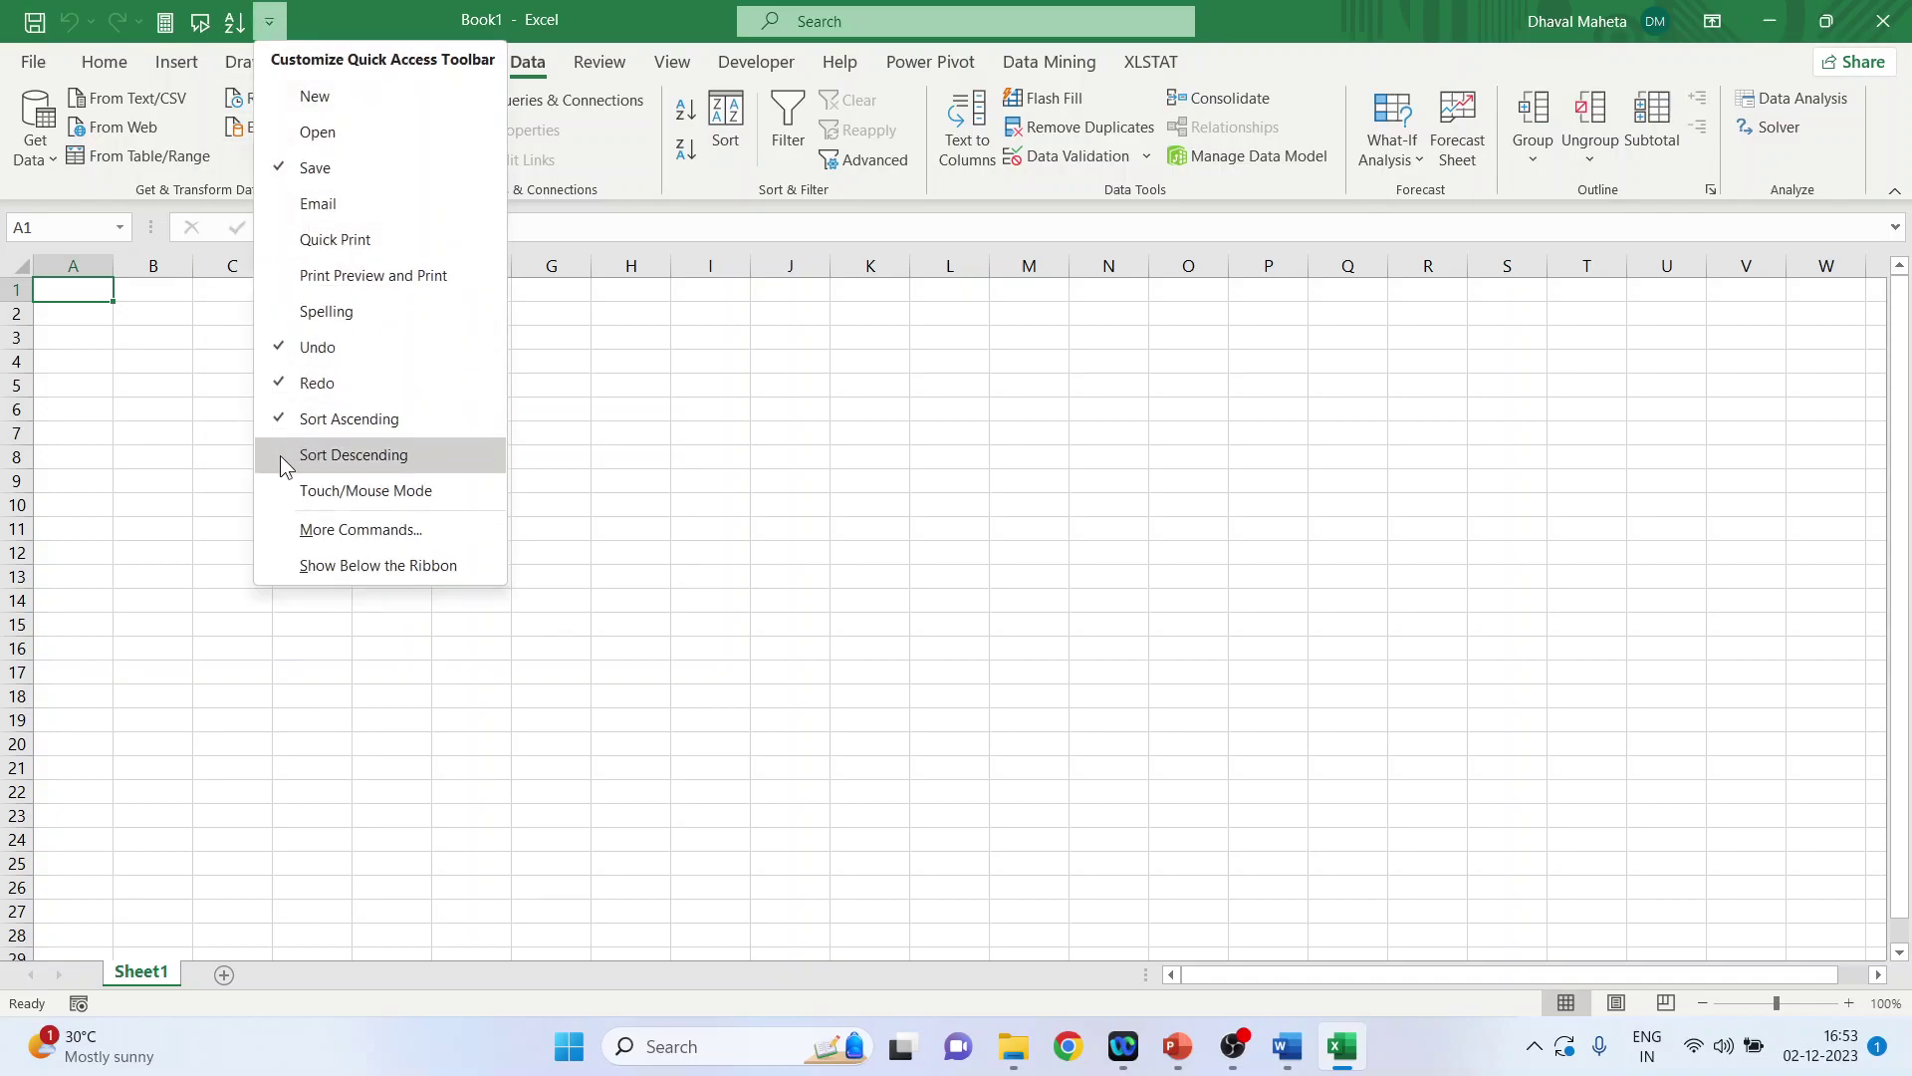
pyautogui.click(284, 455)
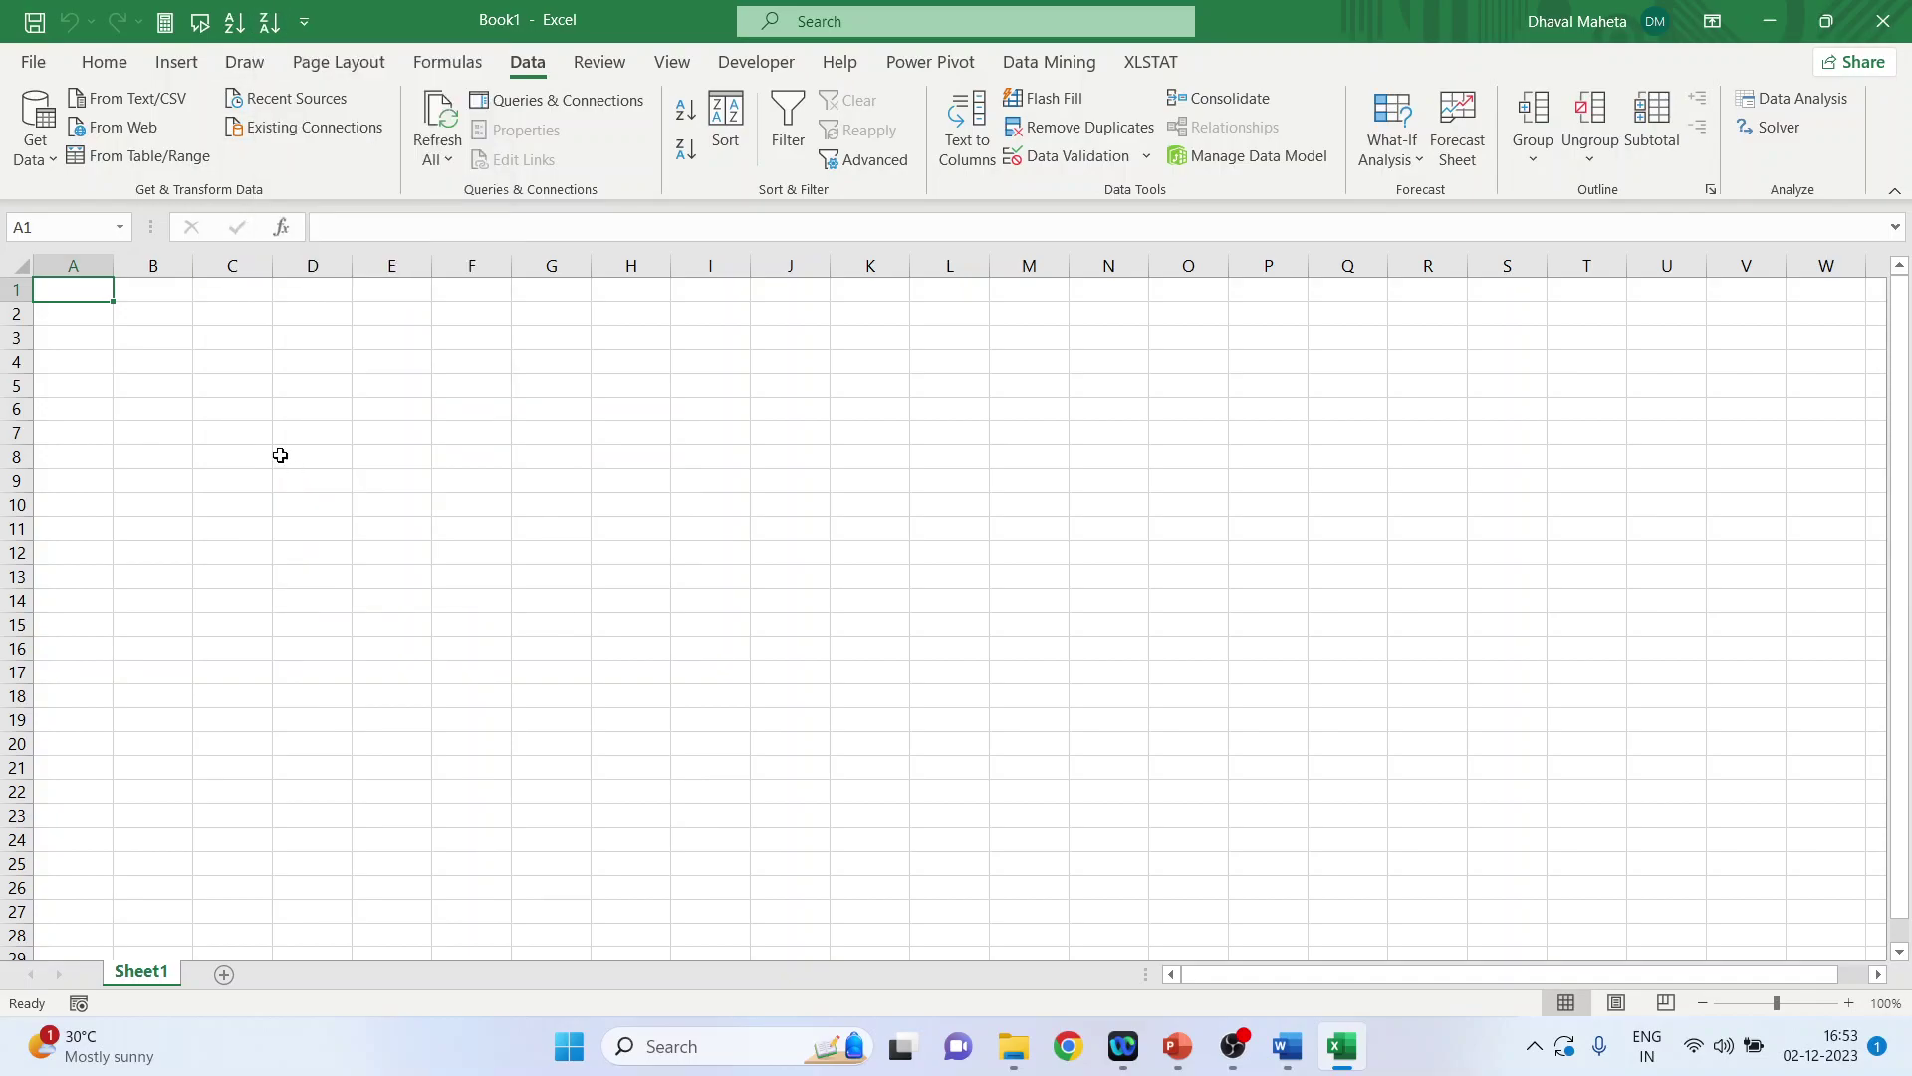
pyautogui.rightClick(229, 36)
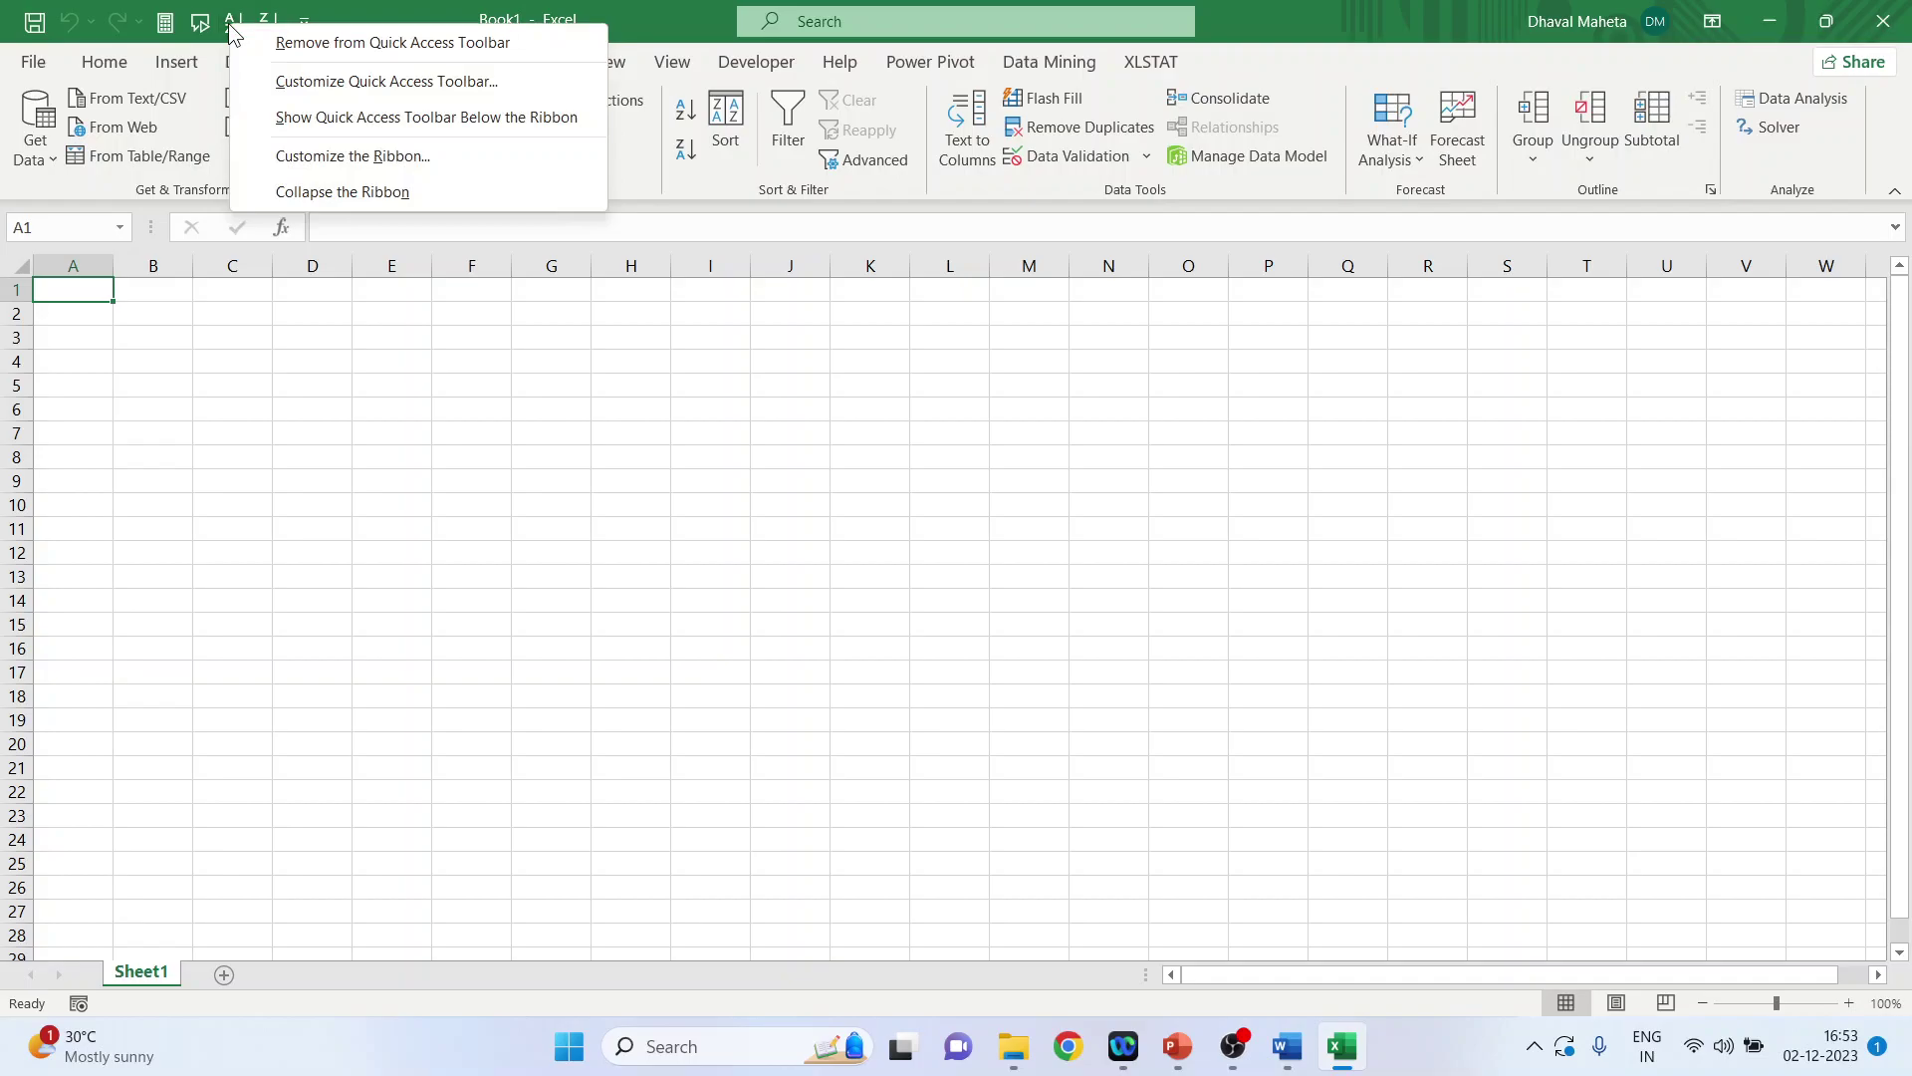
pyautogui.click(299, 40)
pyautogui.click(238, 22)
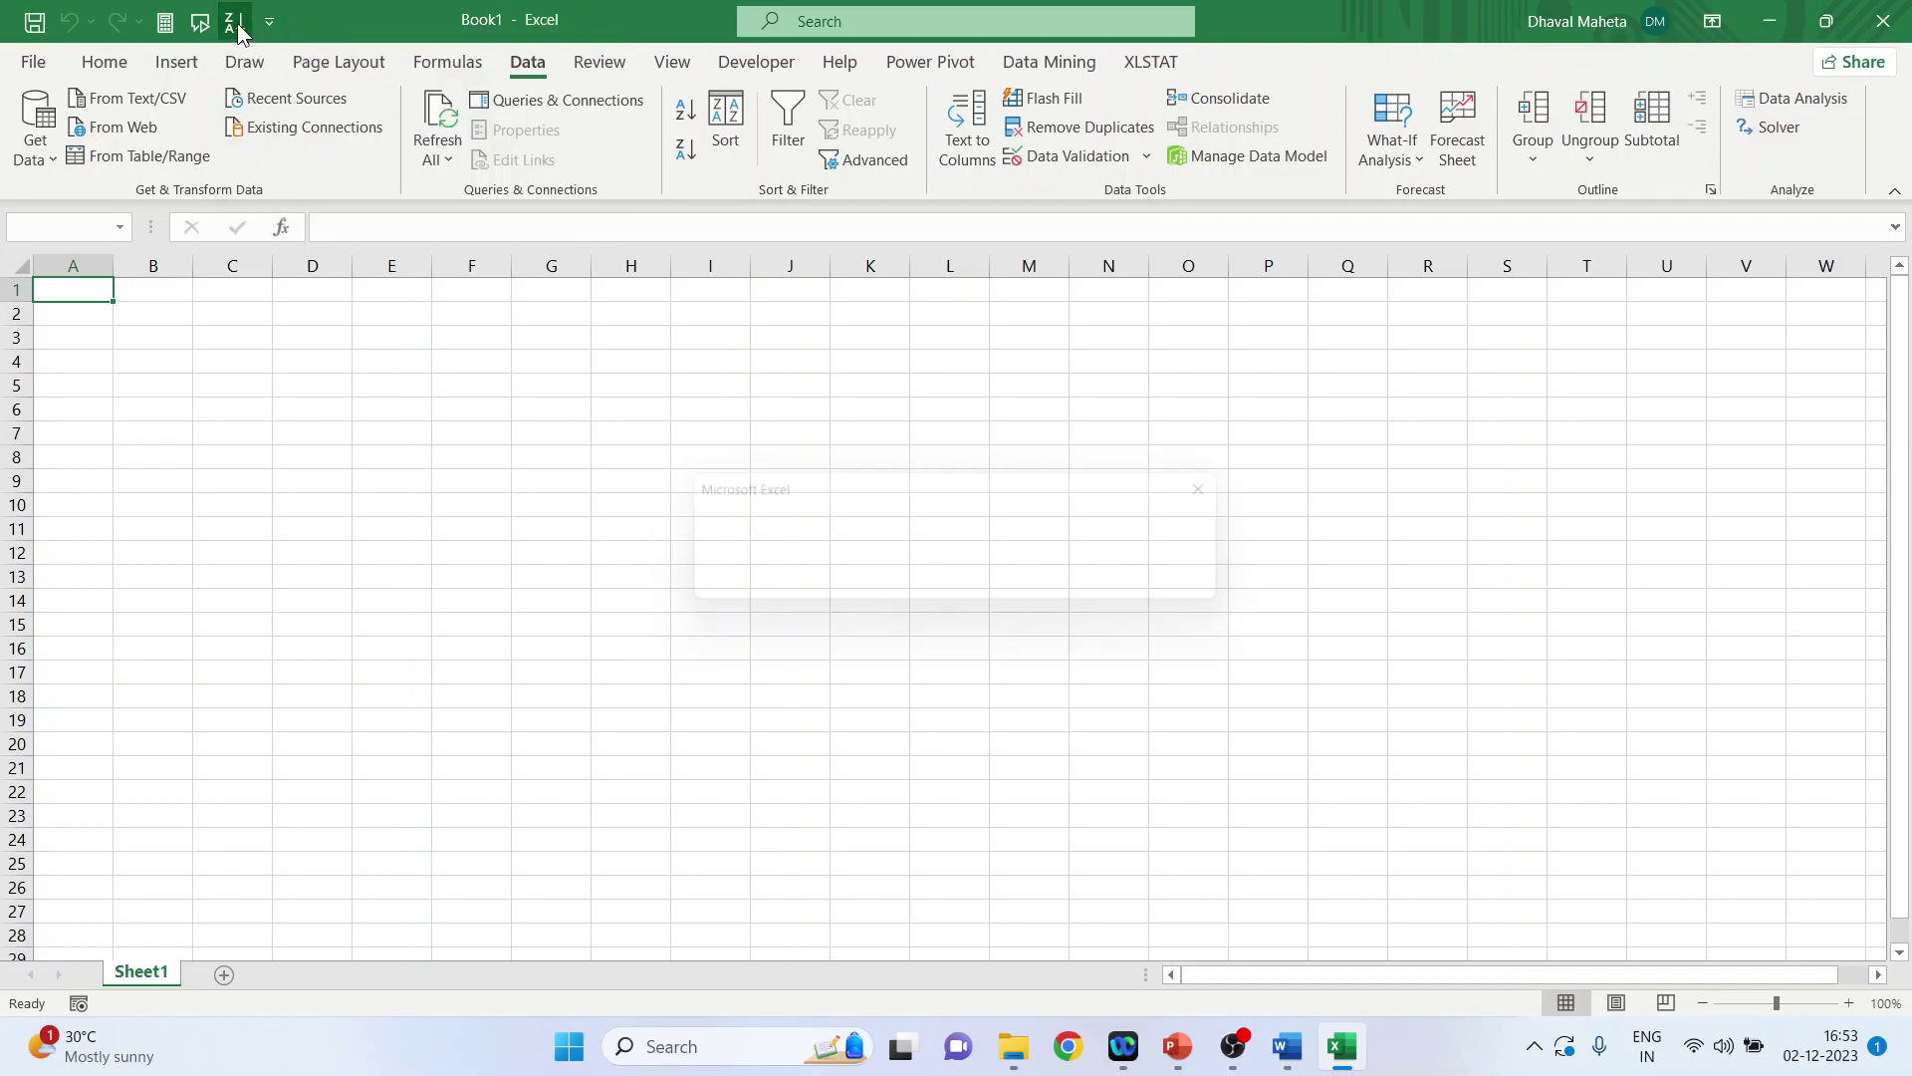
pyautogui.click(938, 592)
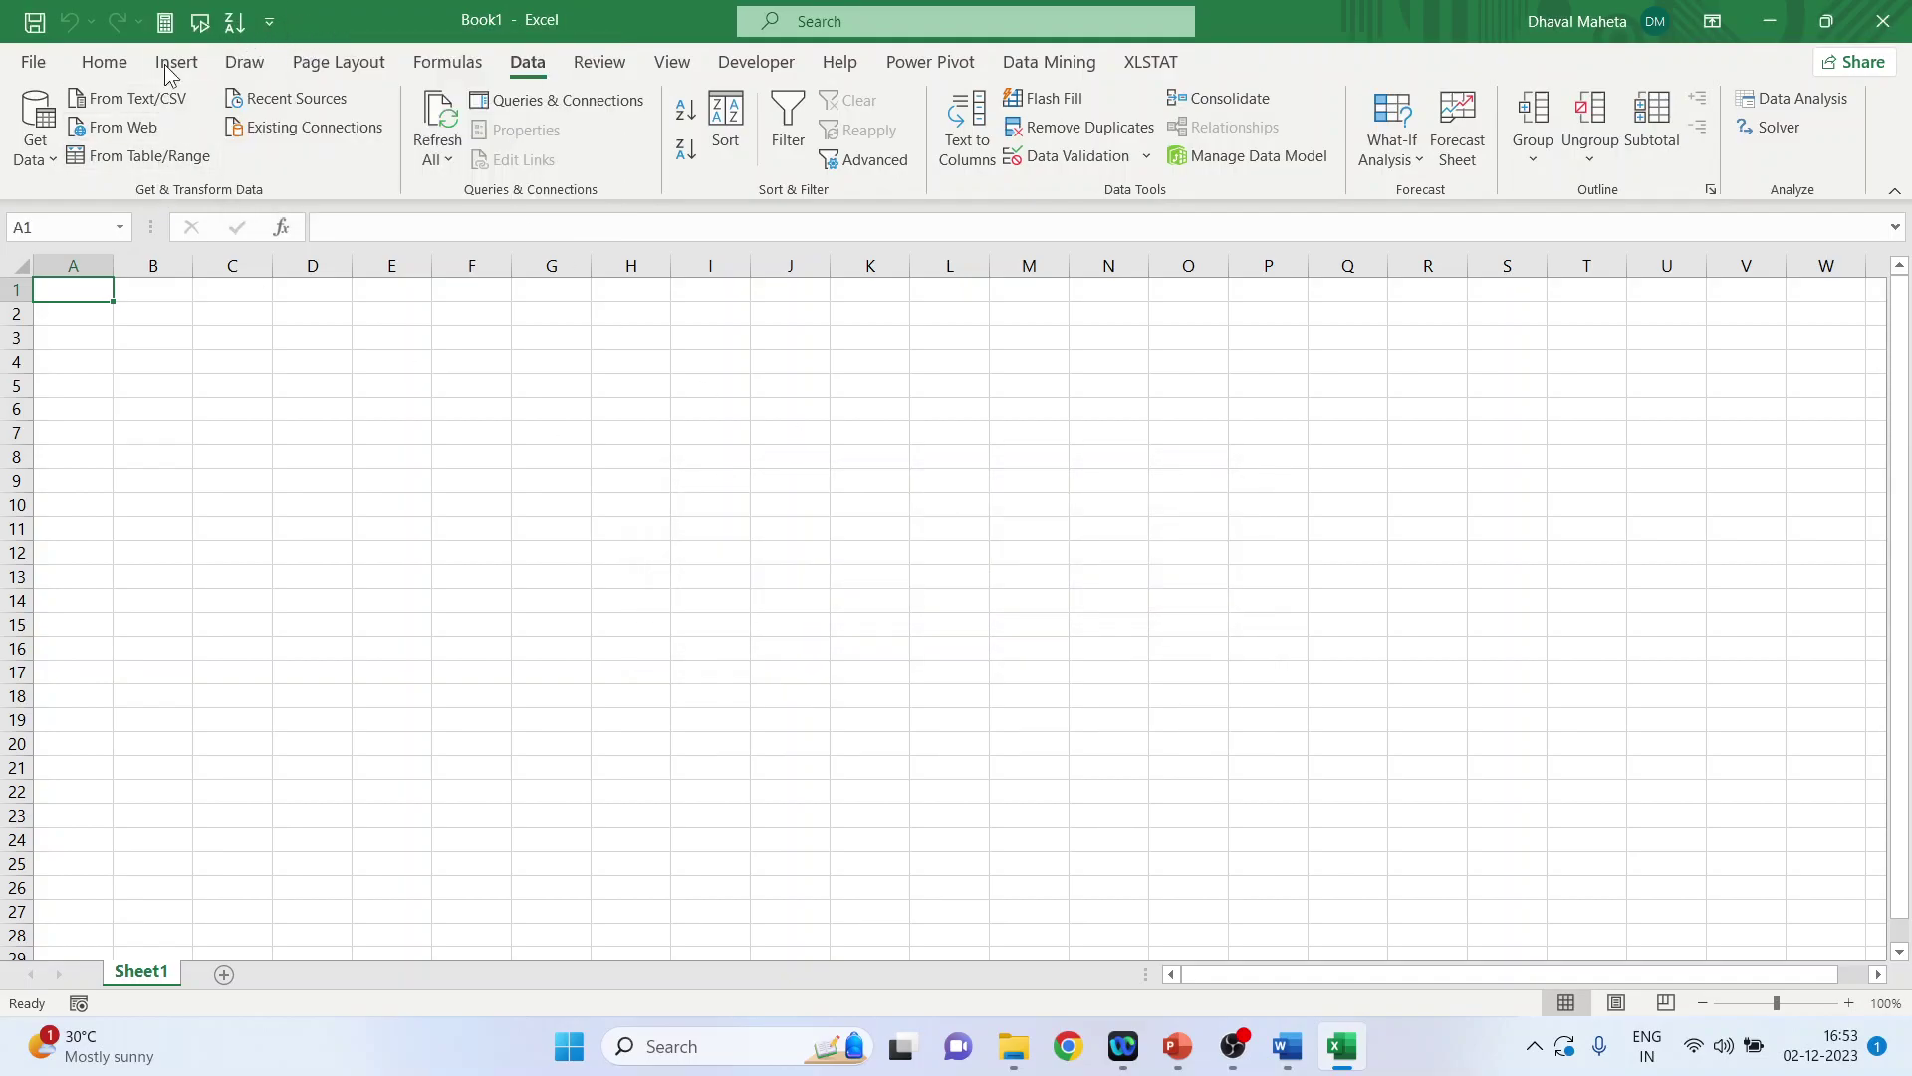
pyautogui.rightClick(234, 24)
pyautogui.click(295, 46)
pyautogui.hotkey('ctrl', '-')
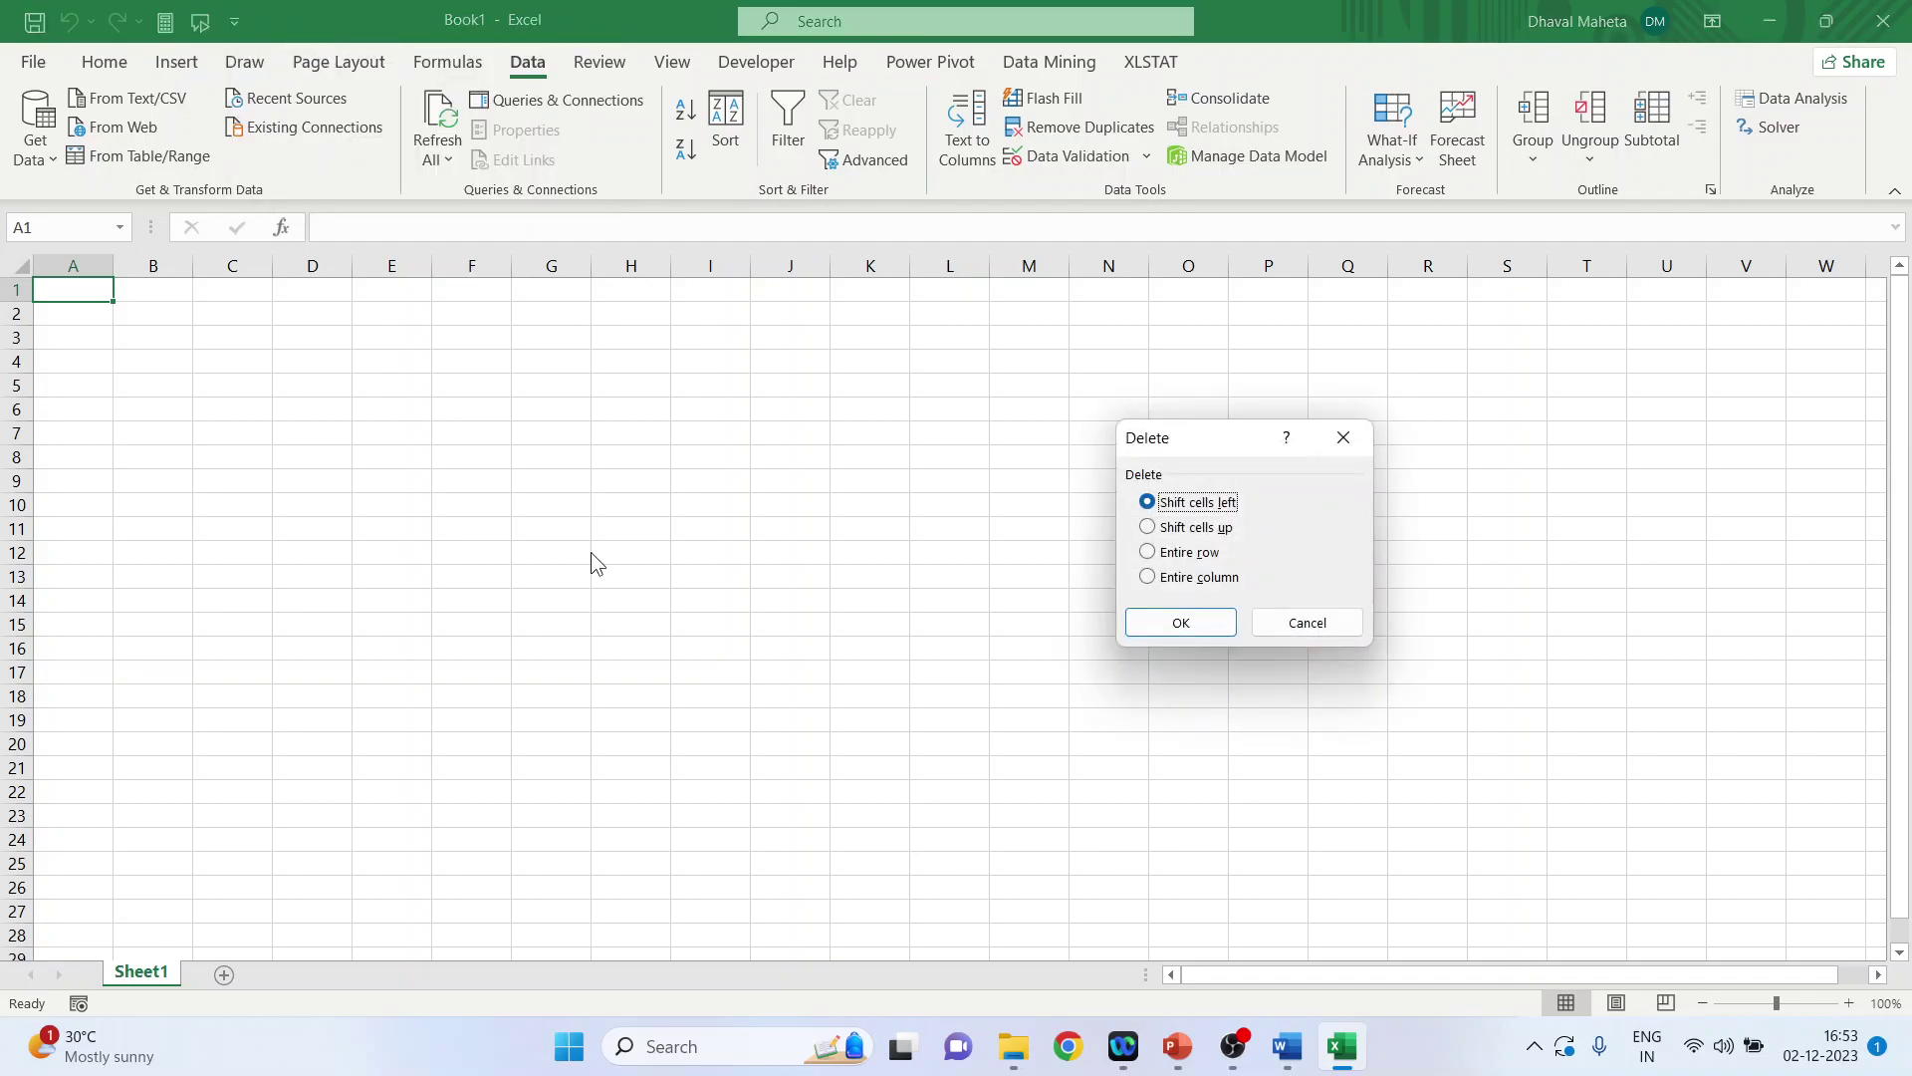
# In Excel Options, add Charts from All Commands to the Quick Access Toolbar and apply.
pyautogui.click(1288, 618)
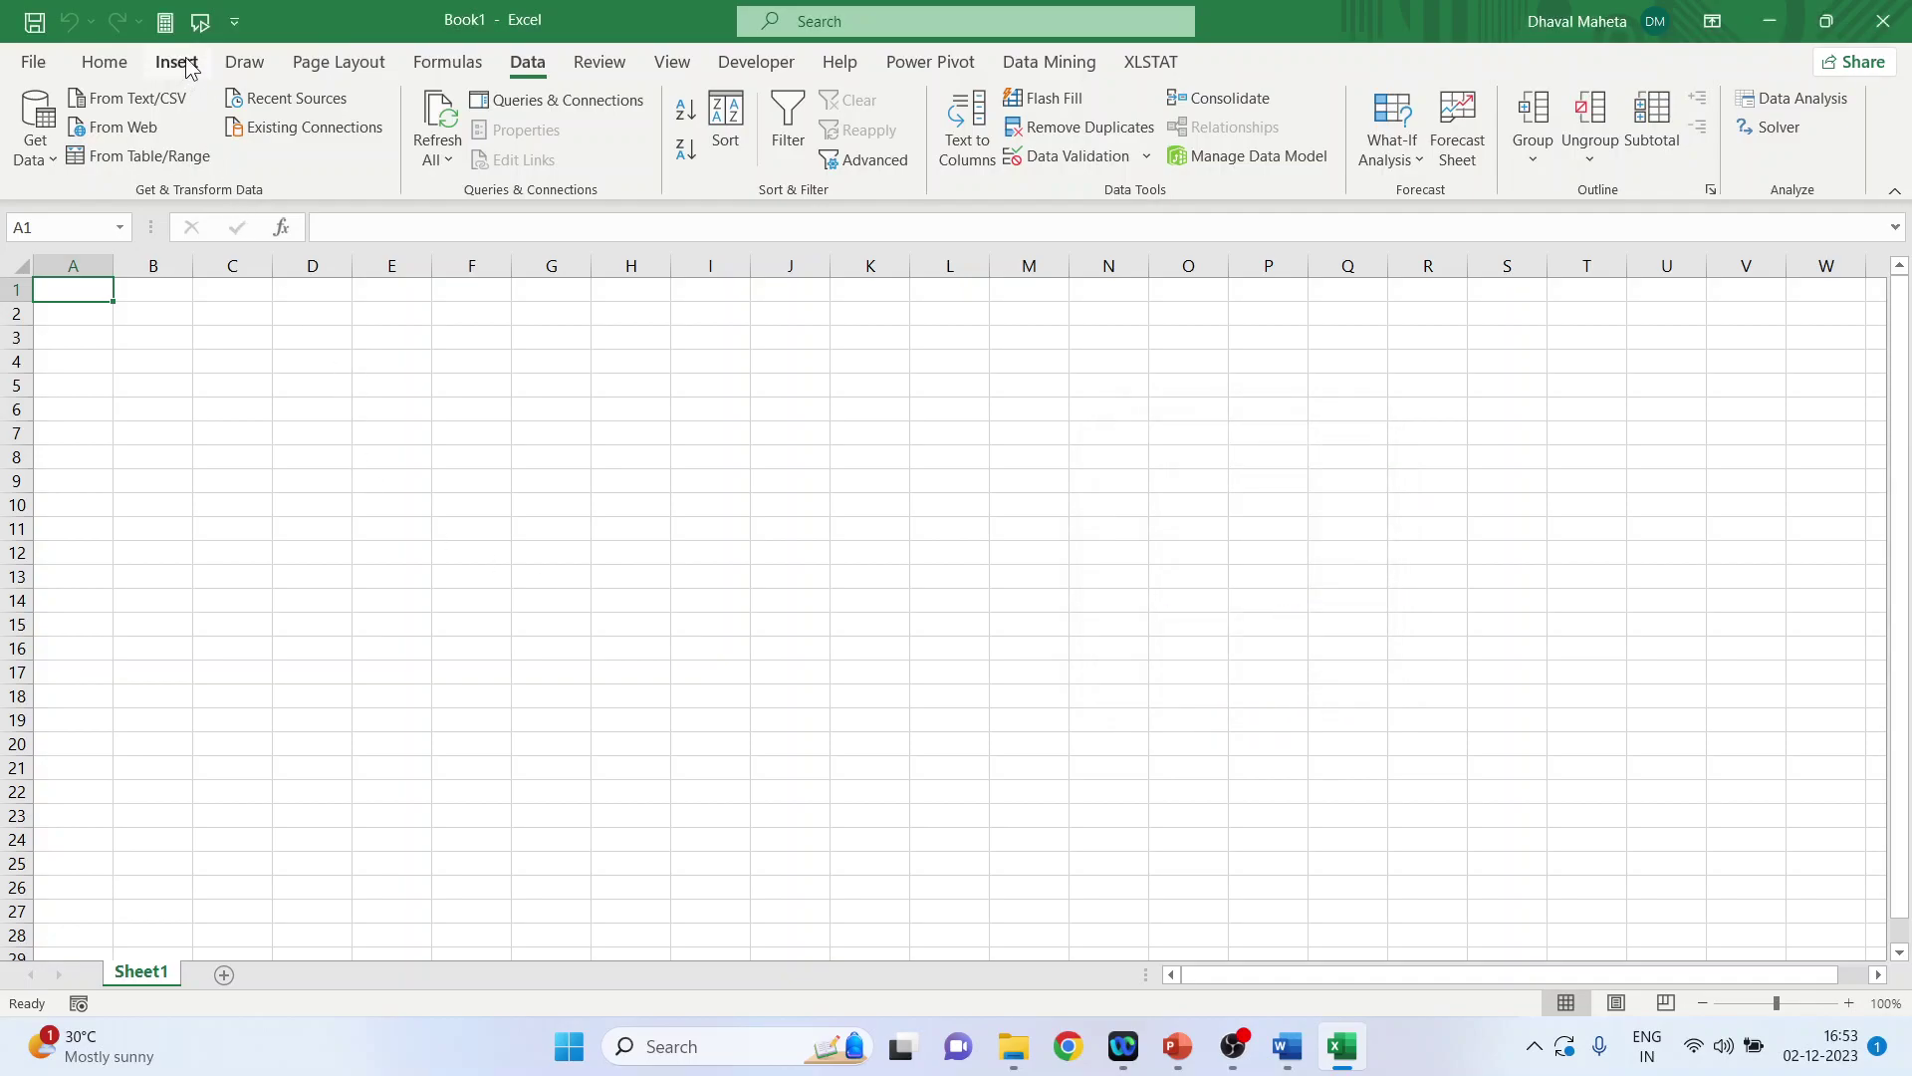
pyautogui.click(236, 22)
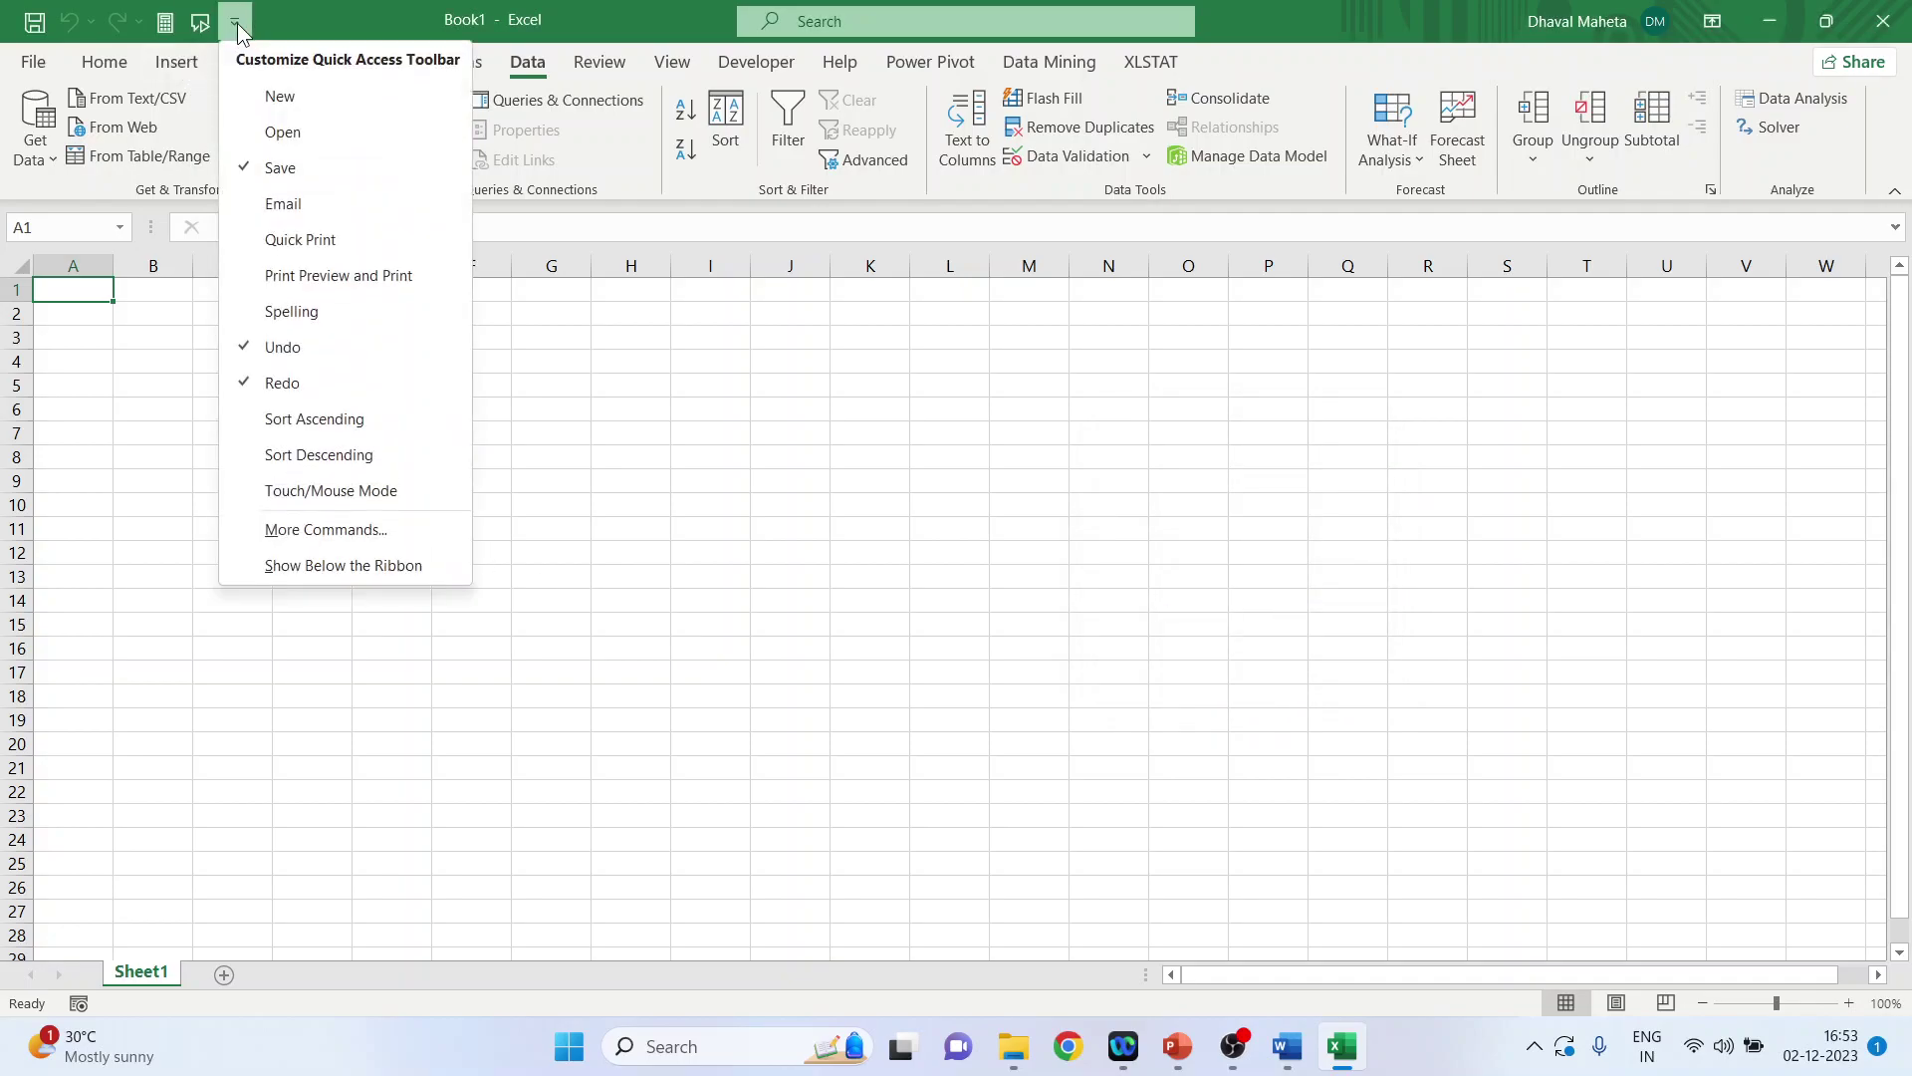
pyautogui.click(357, 535)
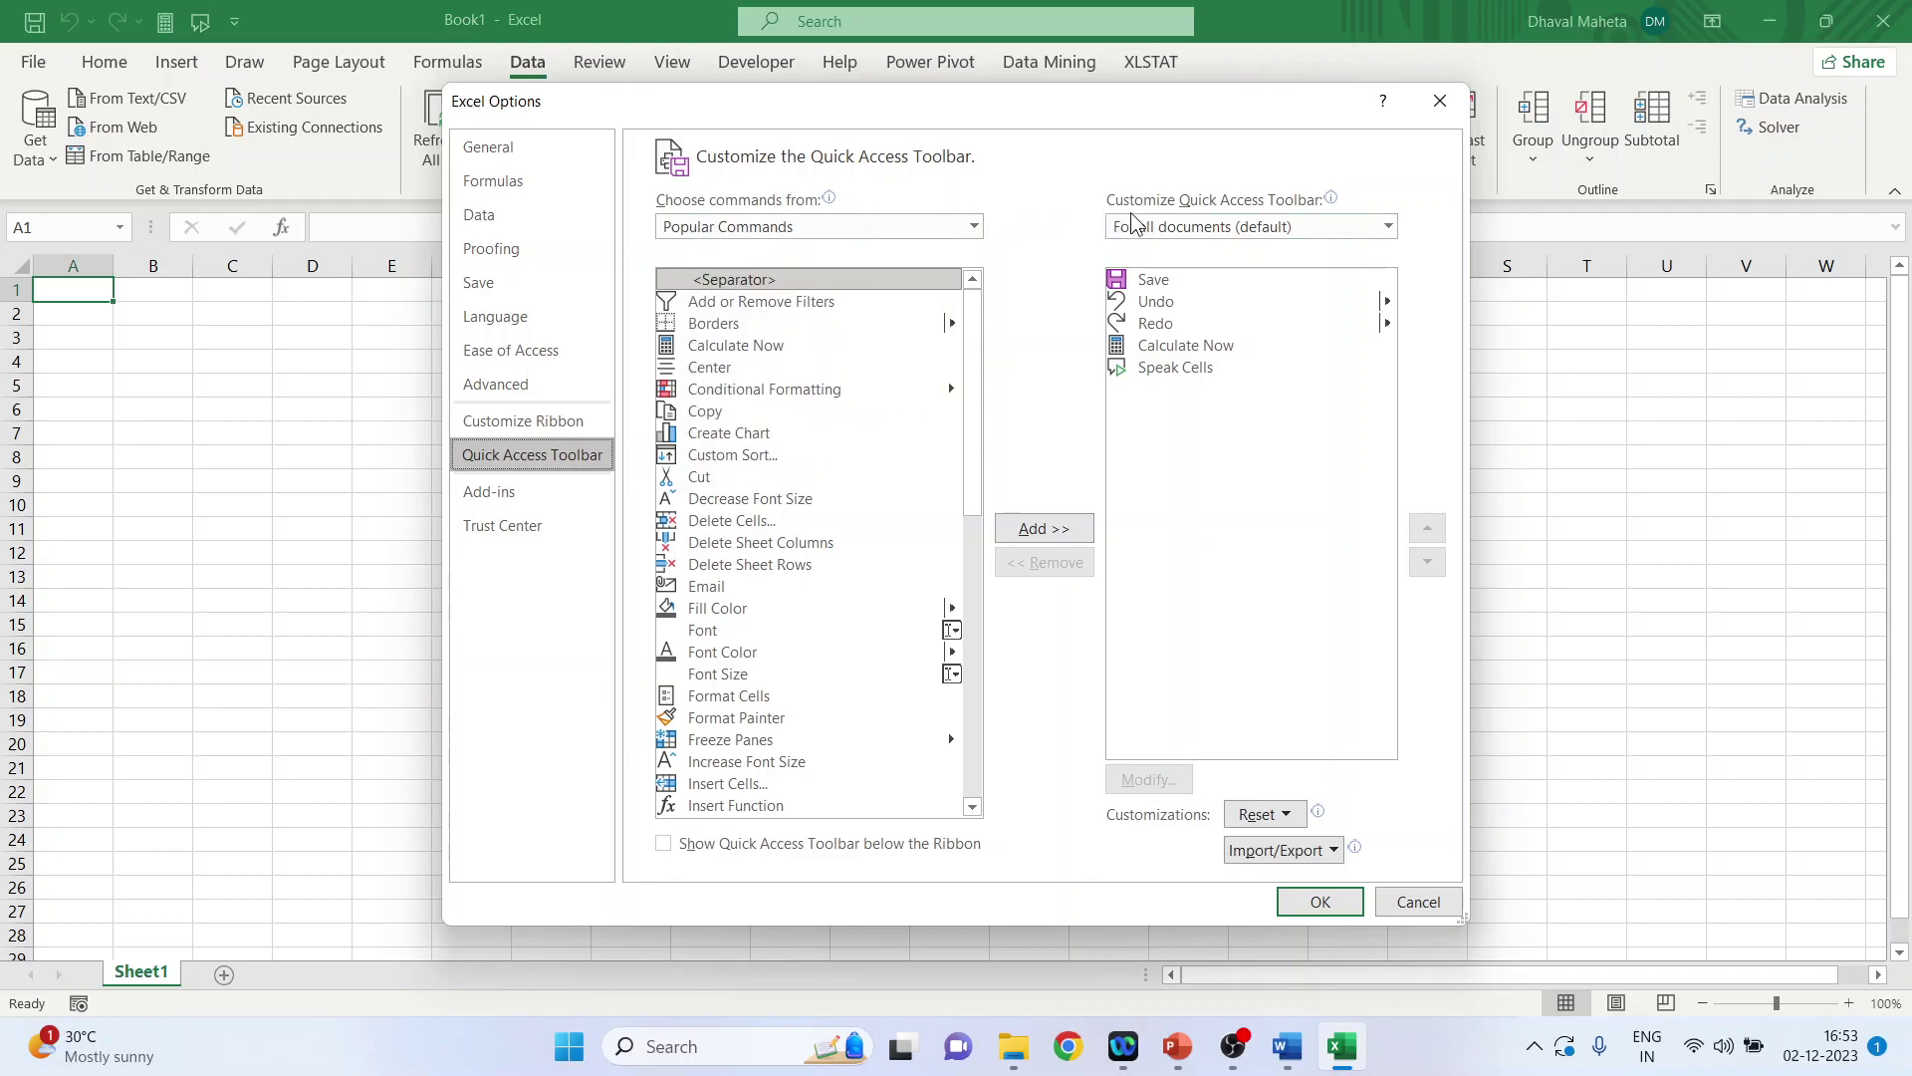
pyautogui.moveTo(1193, 213)
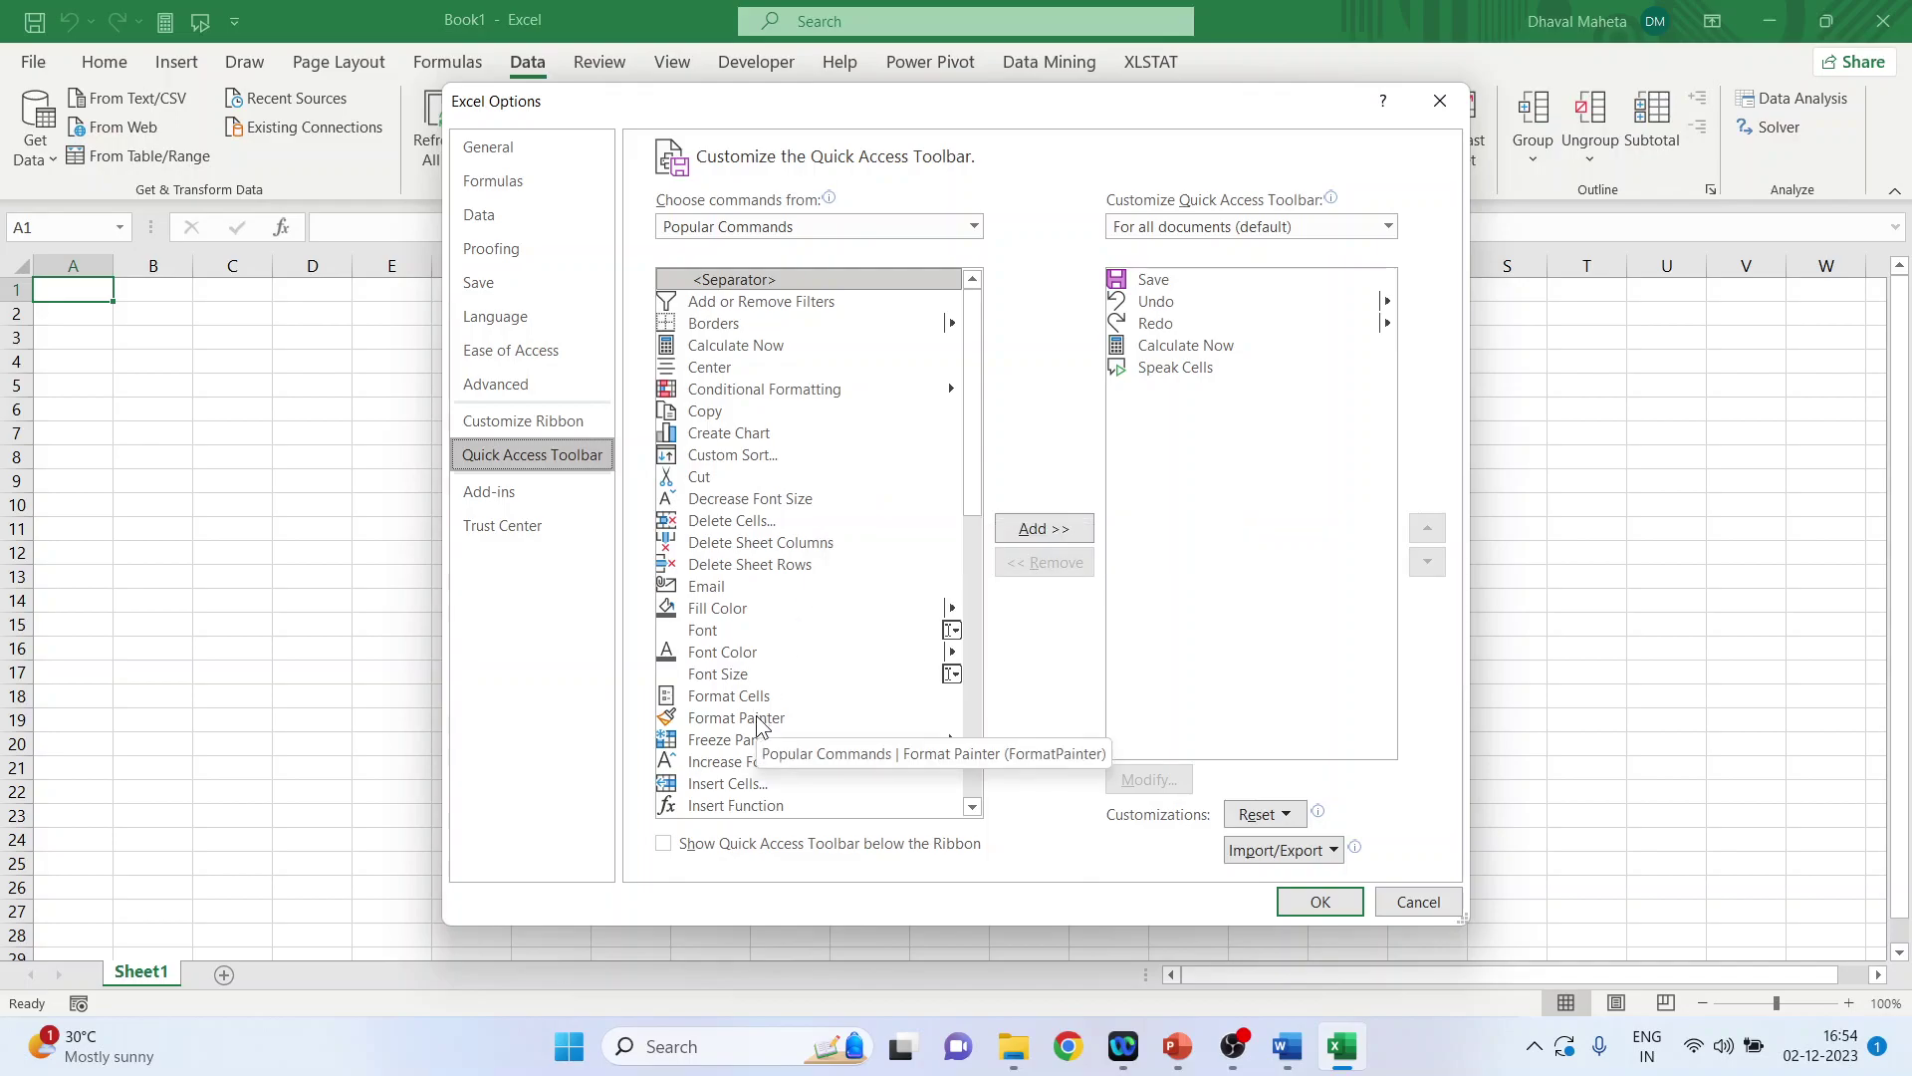
pyautogui.press('Down')
pyautogui.press('Down')
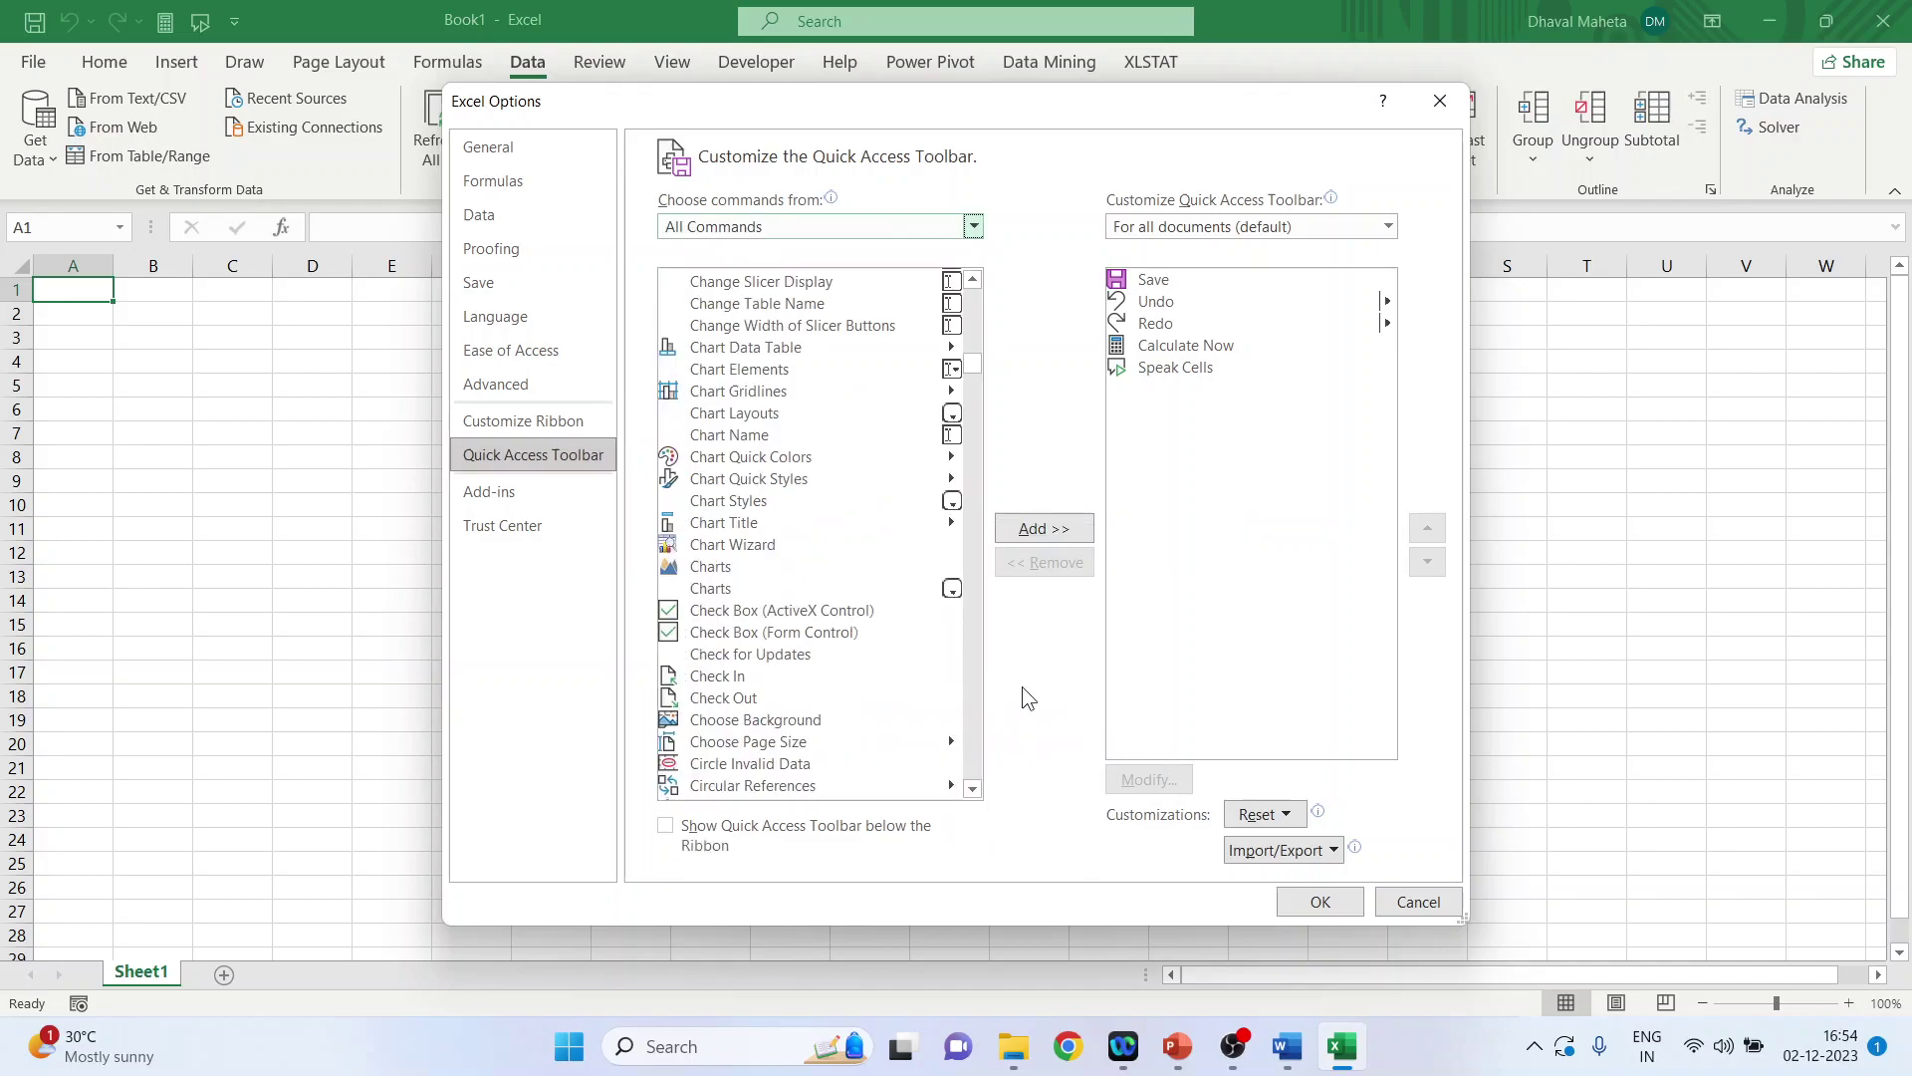
pyautogui.click(718, 568)
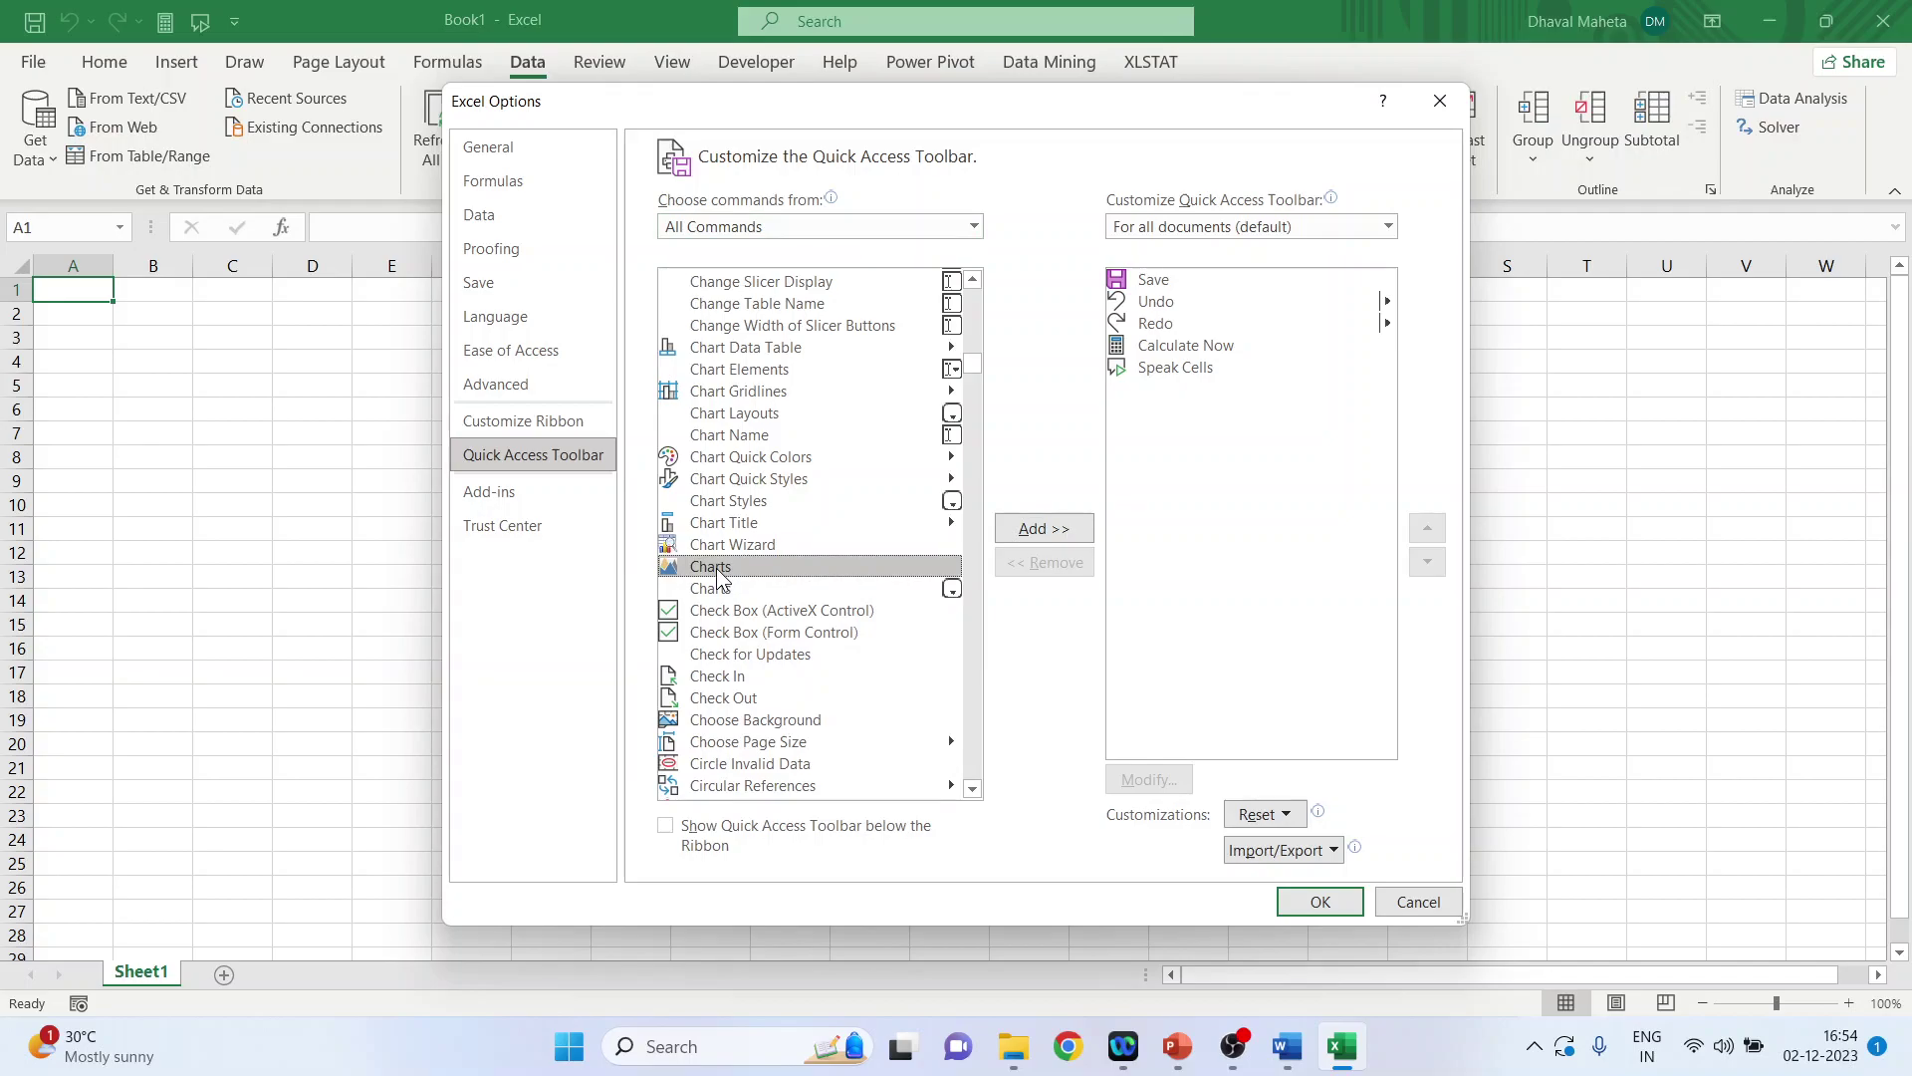
pyautogui.click(1037, 530)
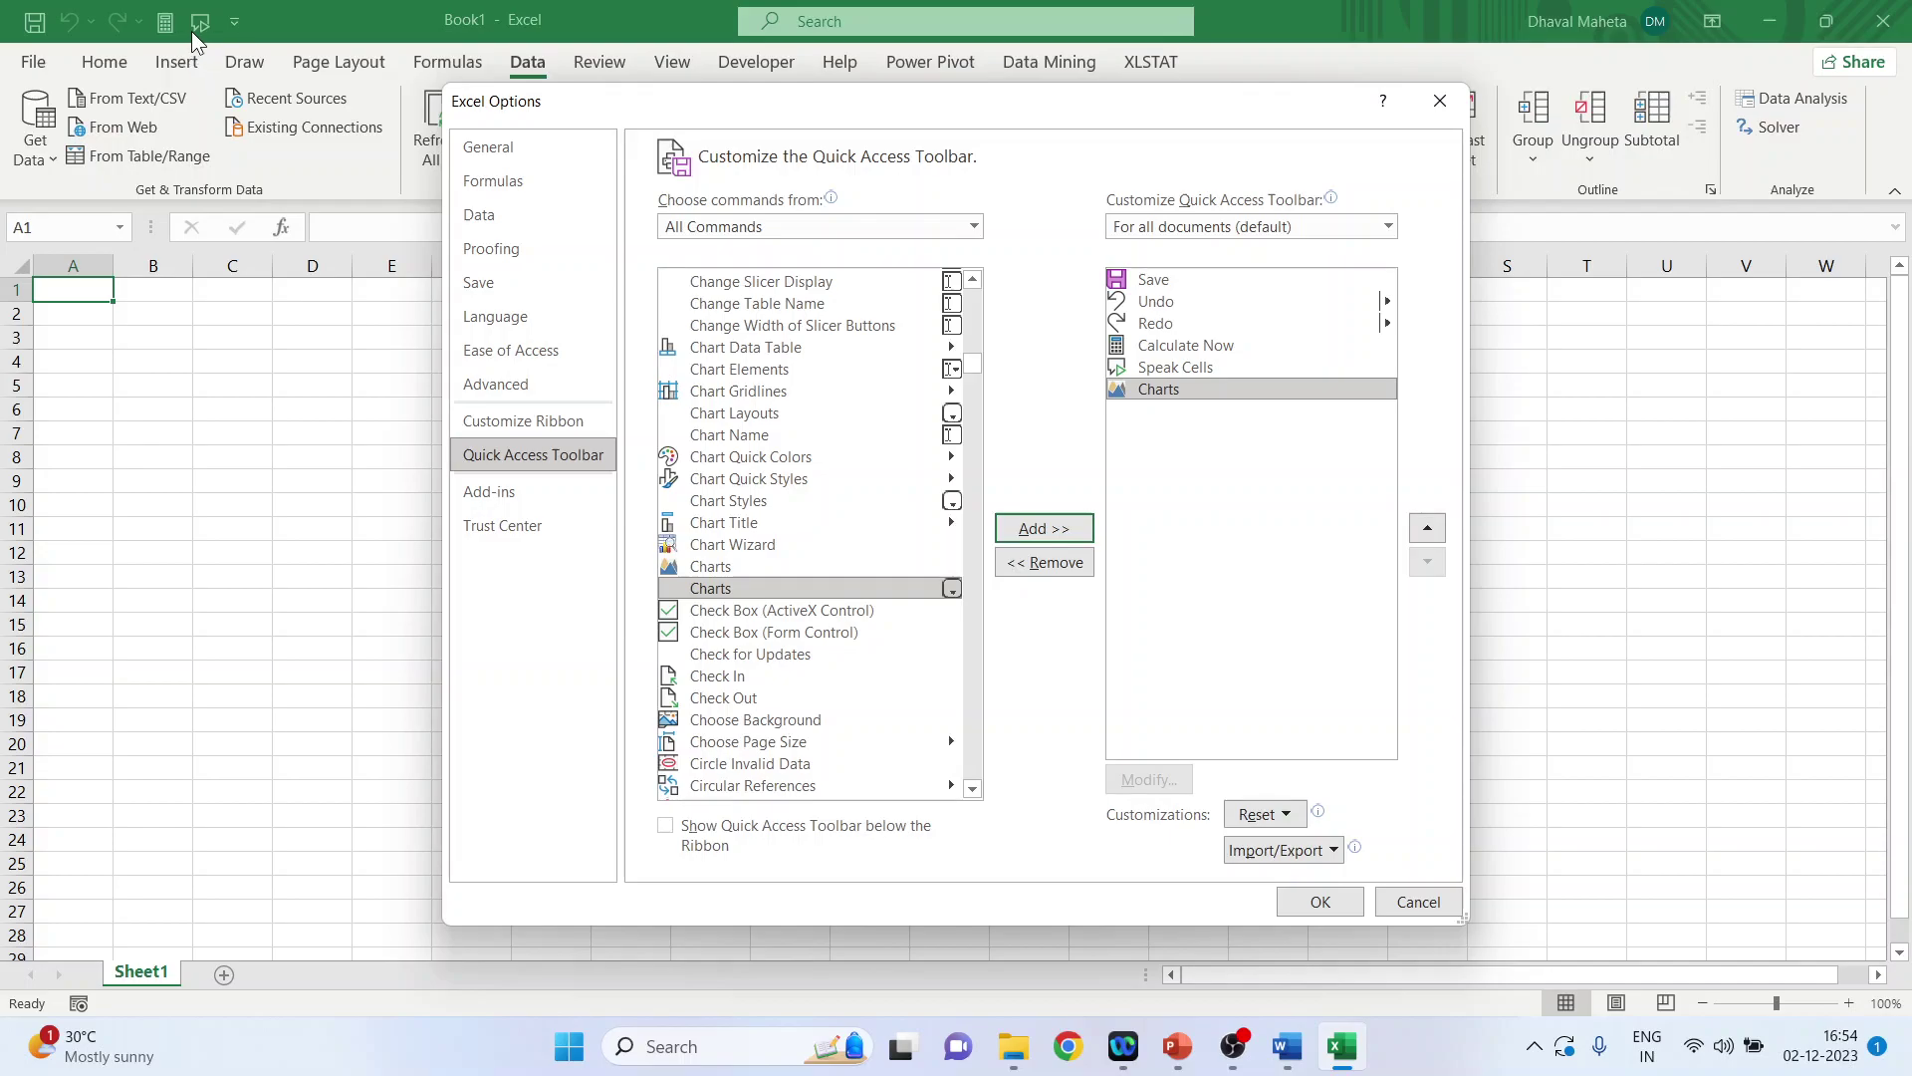
pyautogui.click(1295, 902)
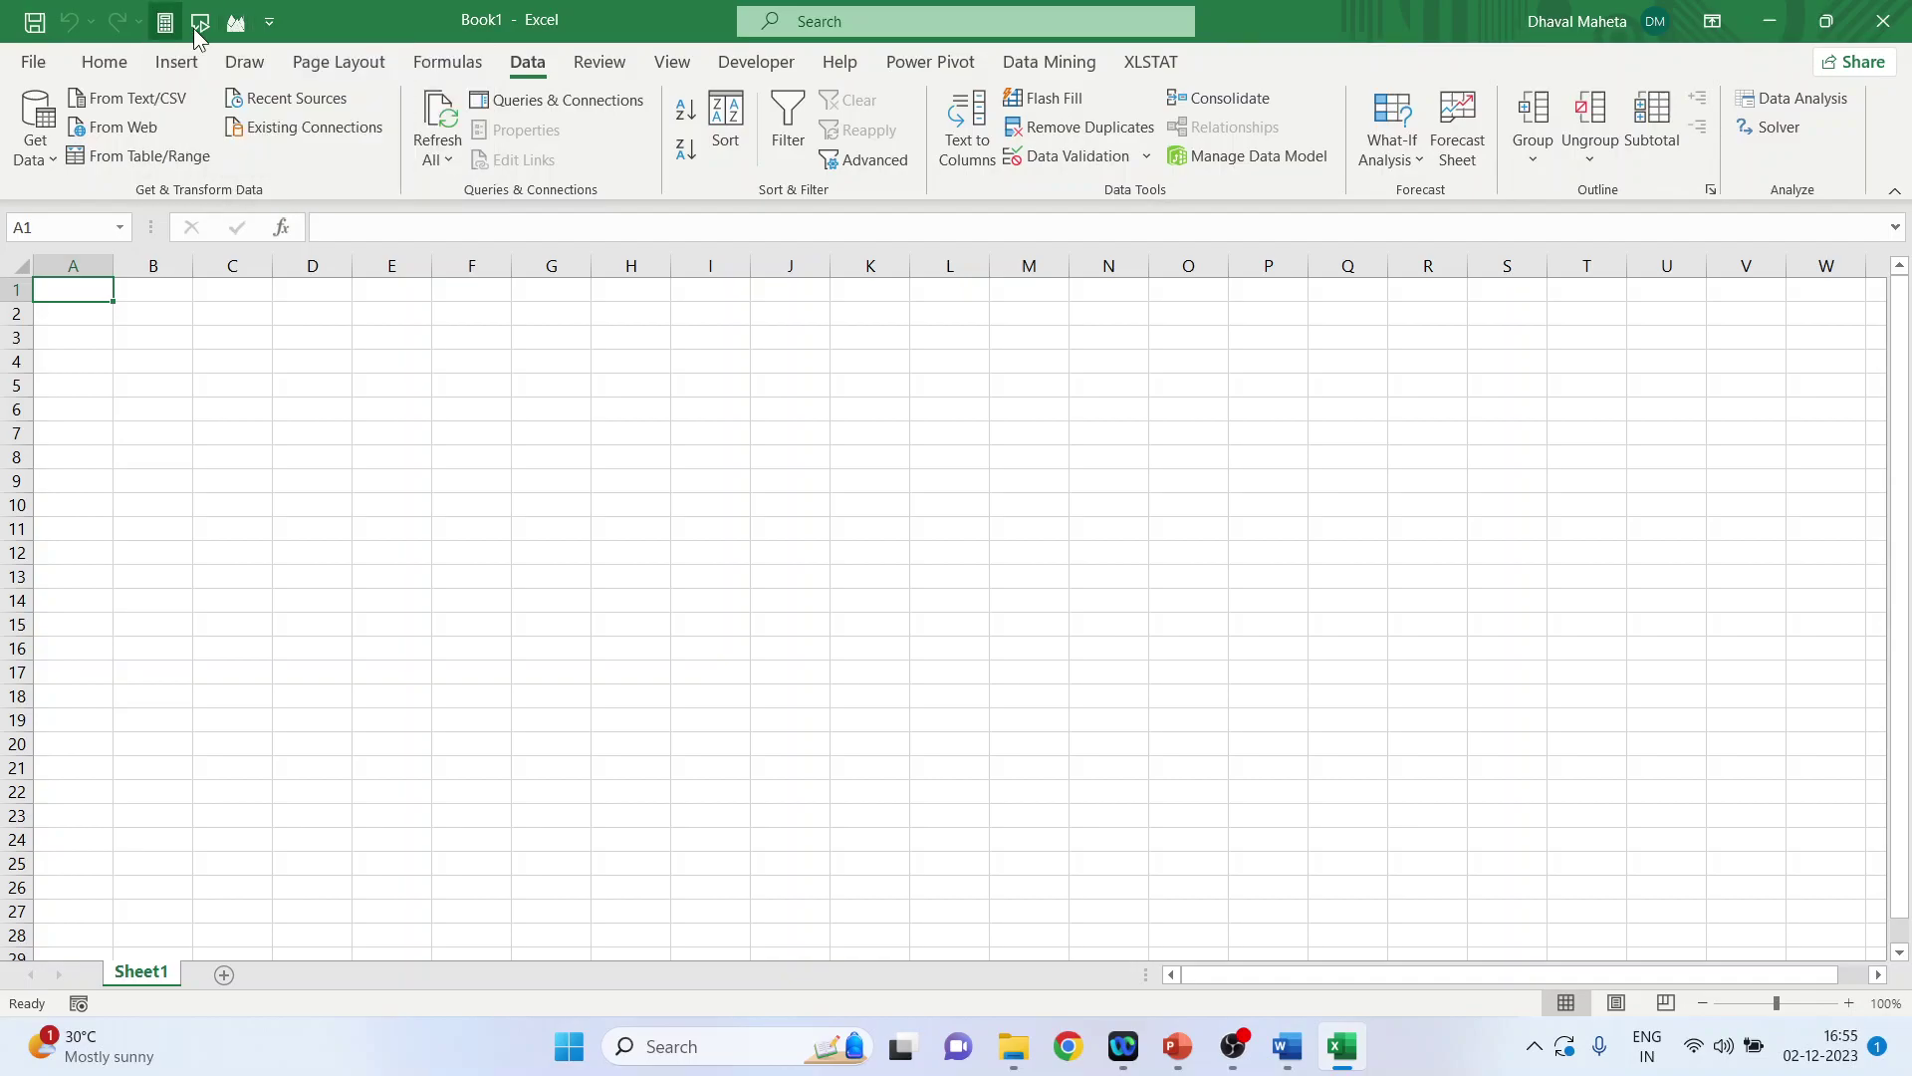
# Insert a <Separator> after Redo and another after Speak Cells in Excel Options, then apply.
pyautogui.click(272, 22)
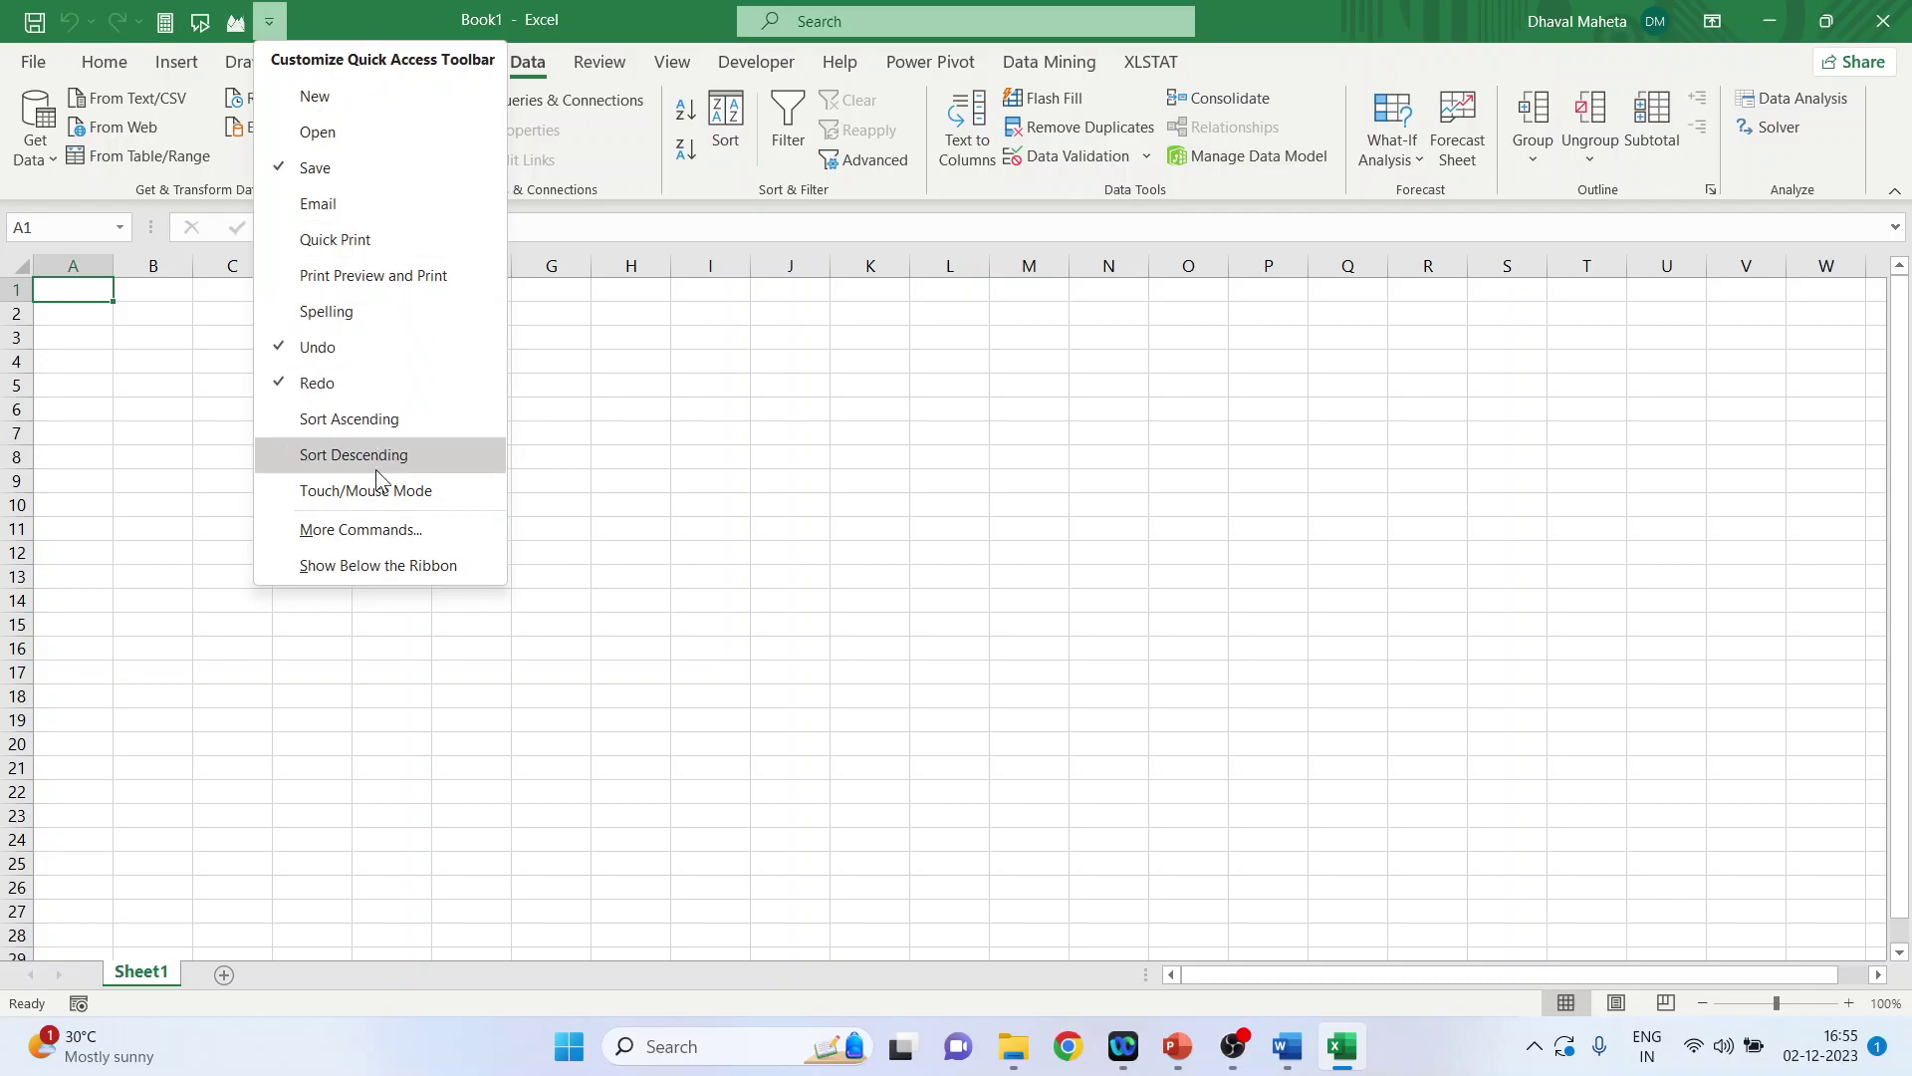
pyautogui.click(388, 530)
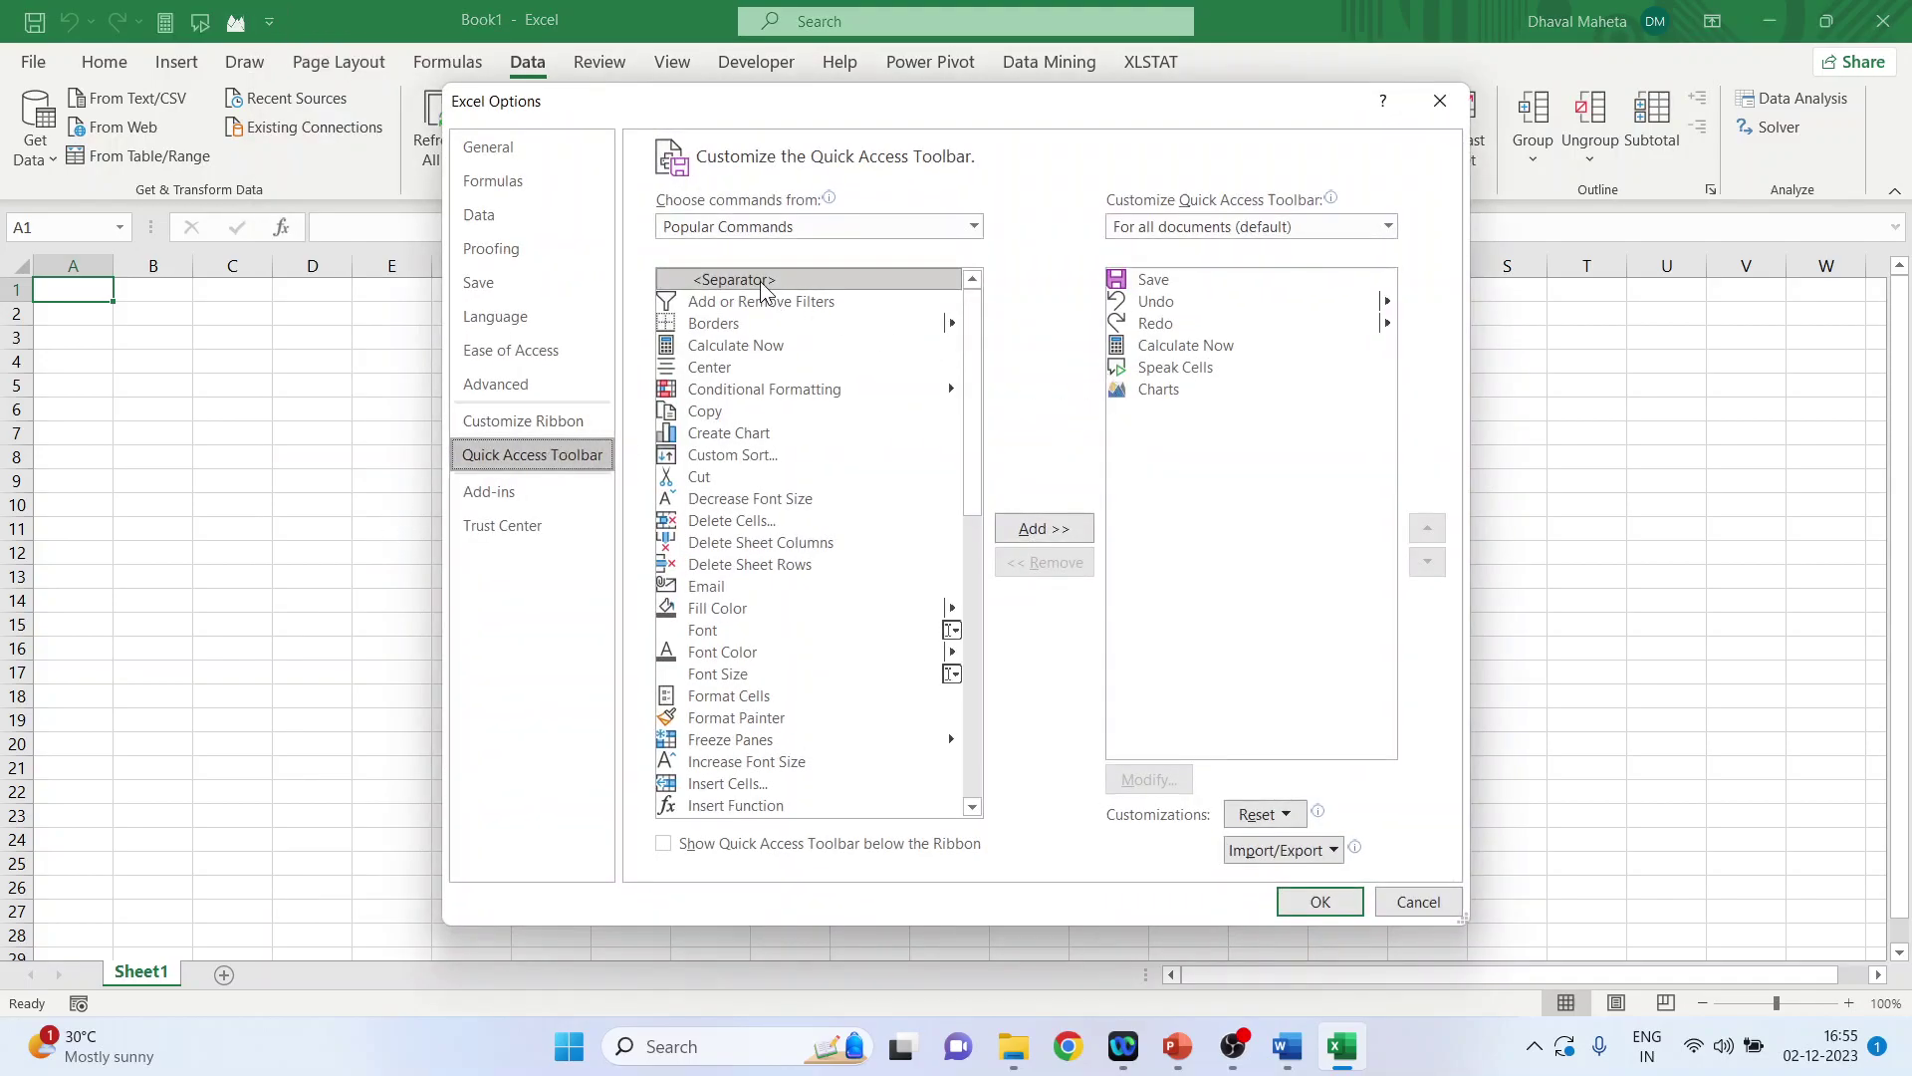
pyautogui.click(1152, 324)
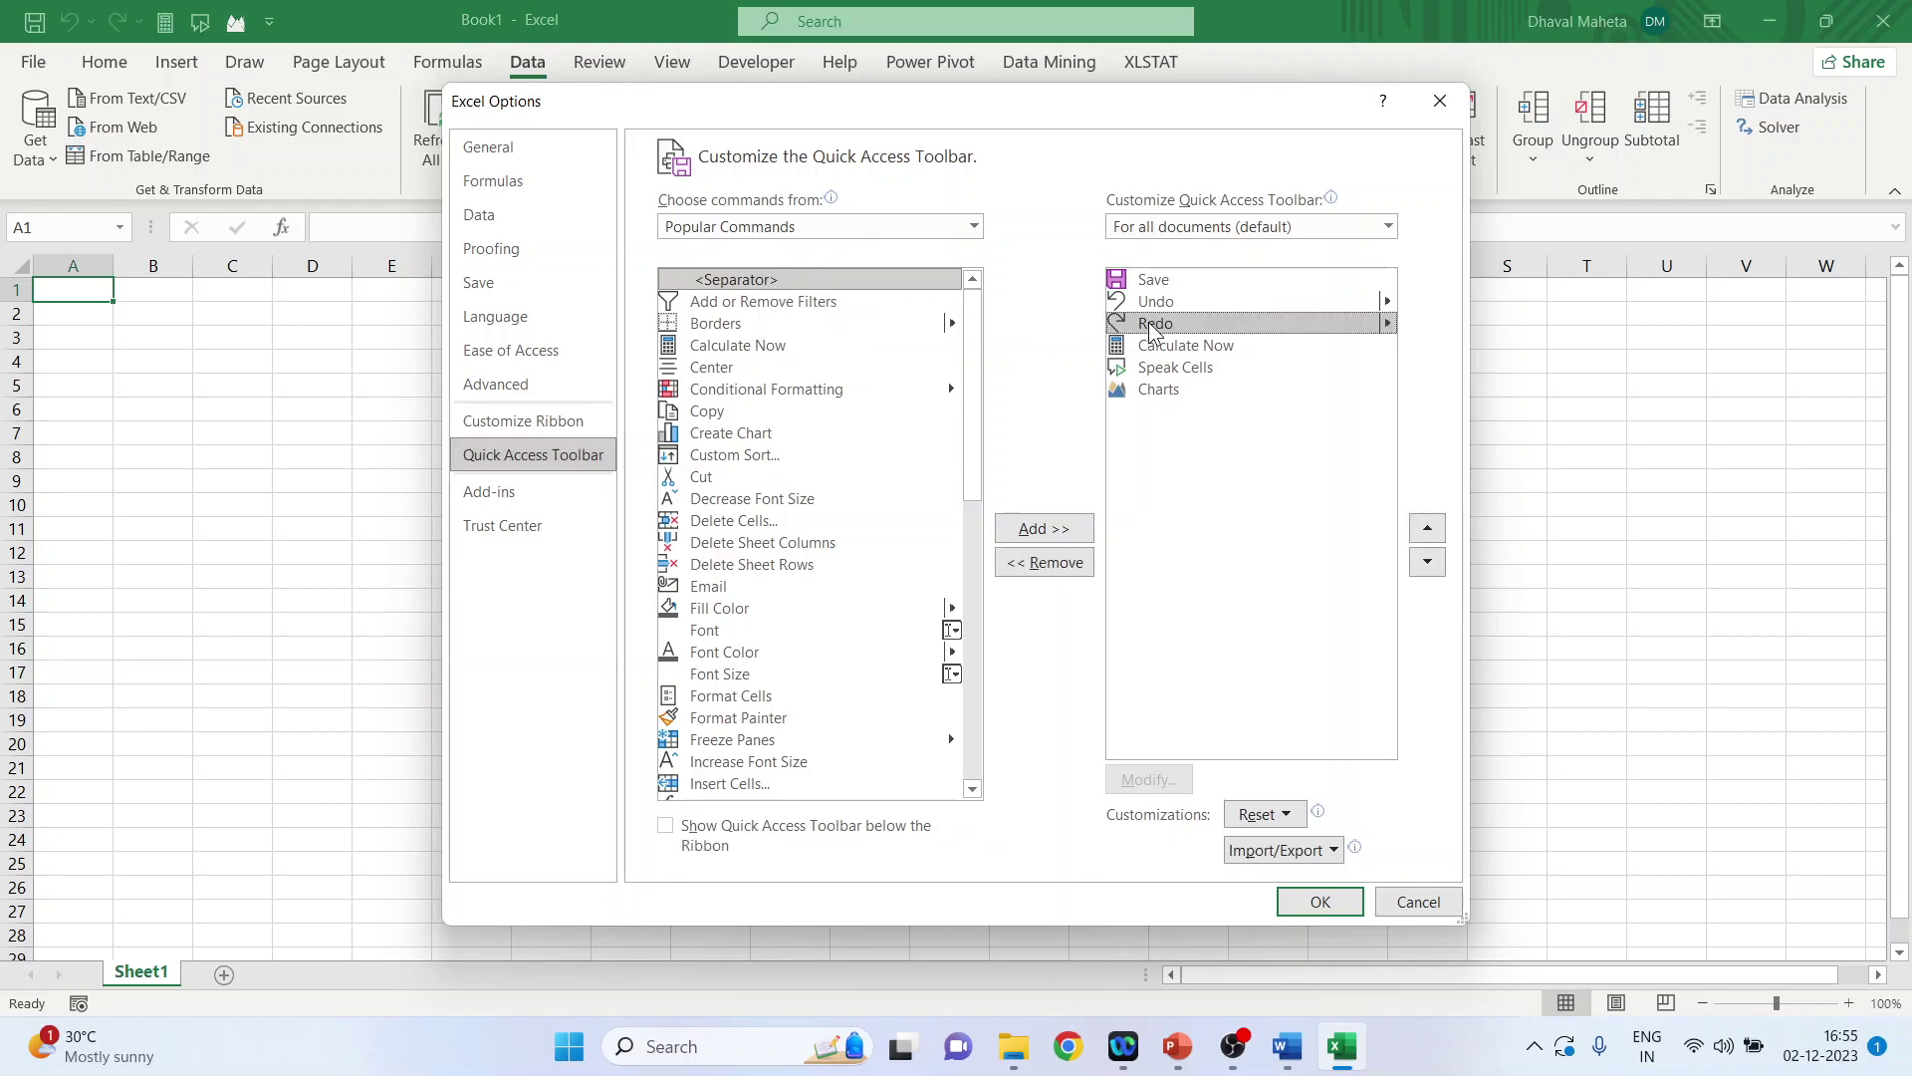
pyautogui.click(1043, 533)
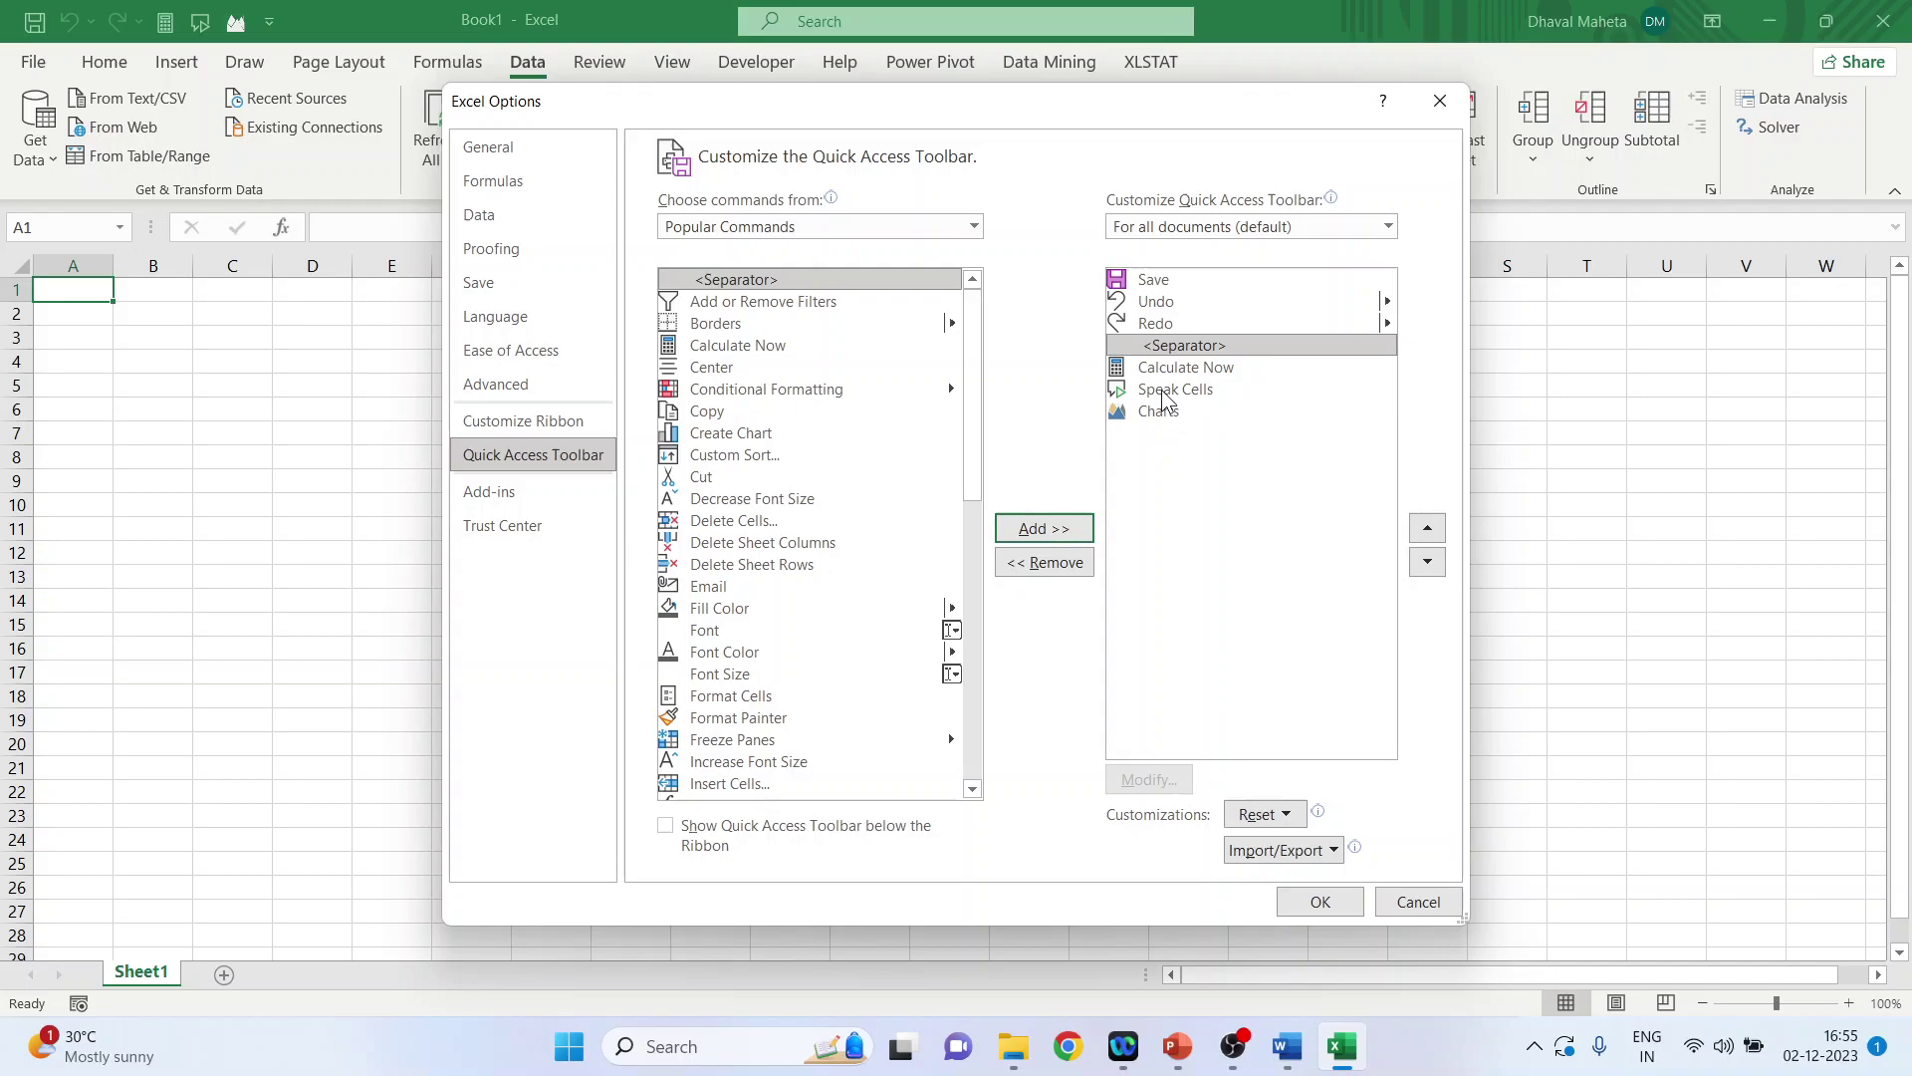
pyautogui.click(1165, 394)
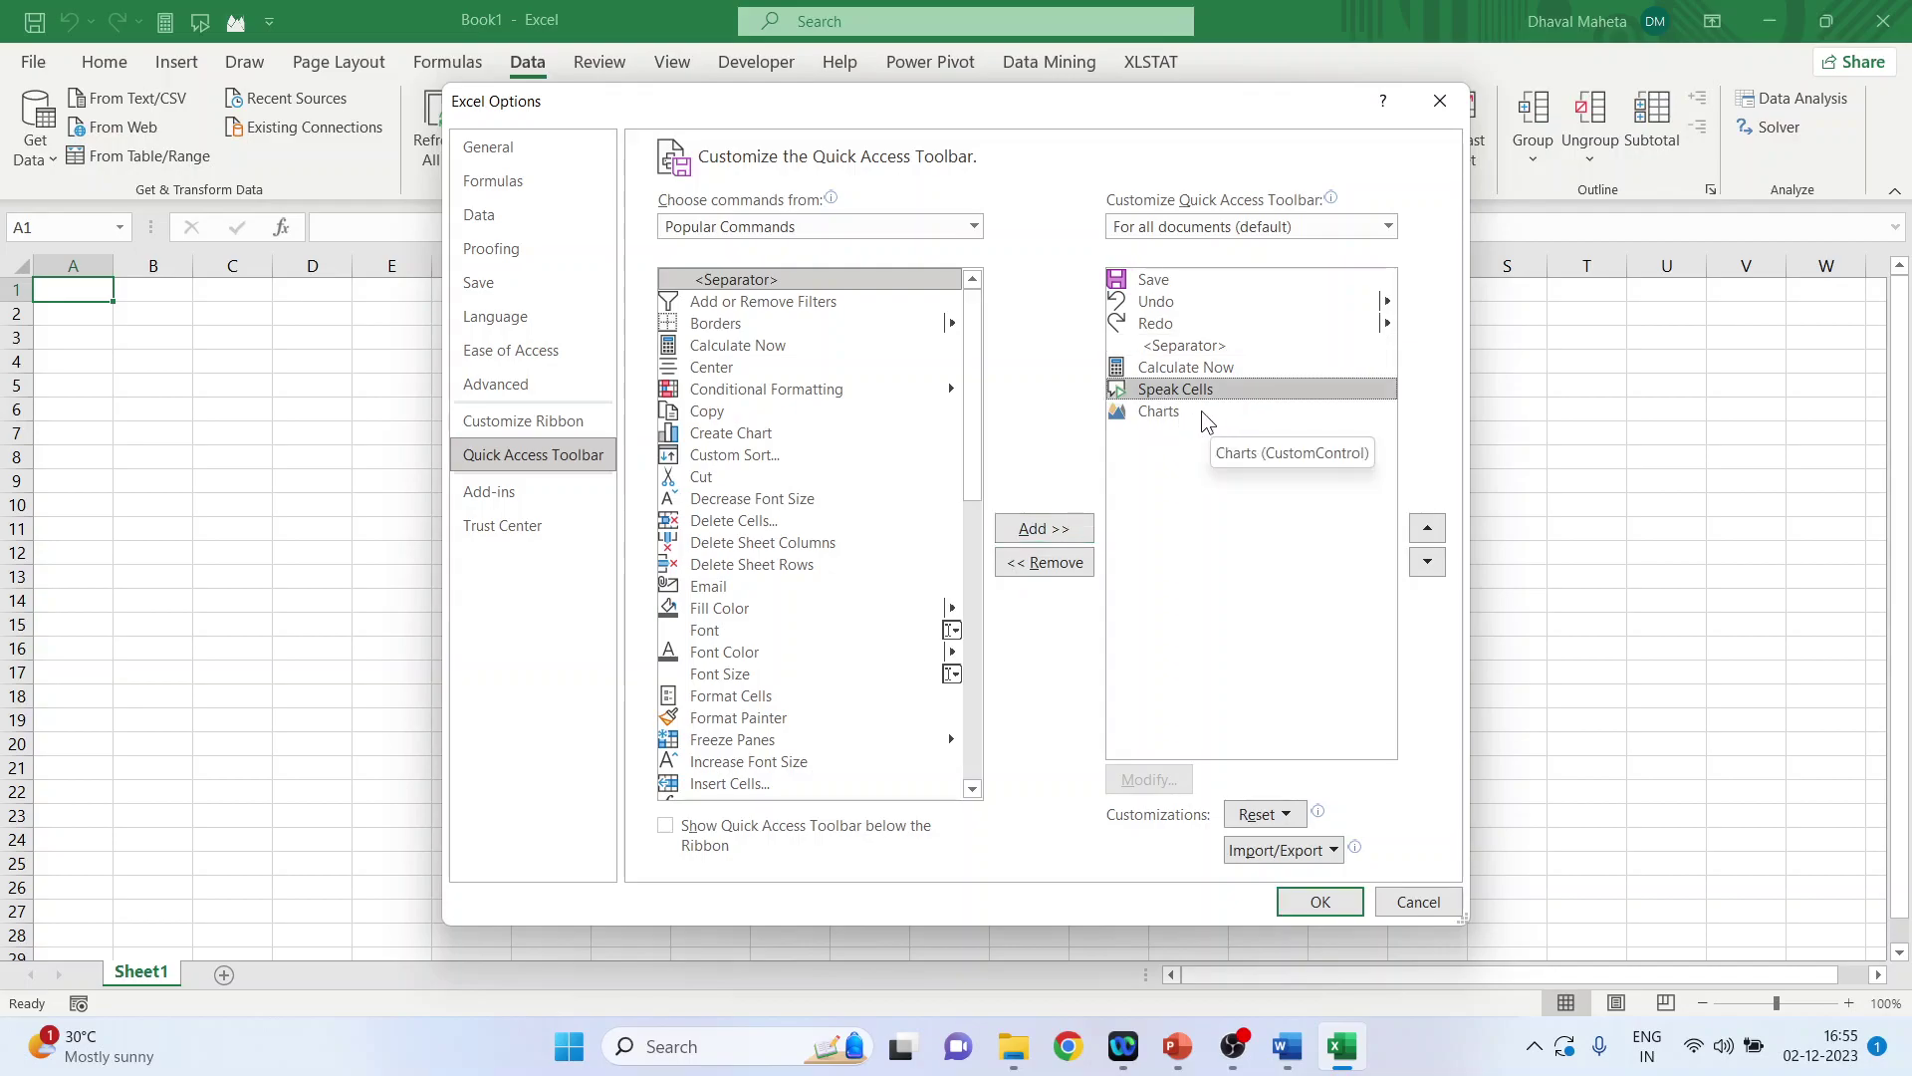
pyautogui.click(1041, 529)
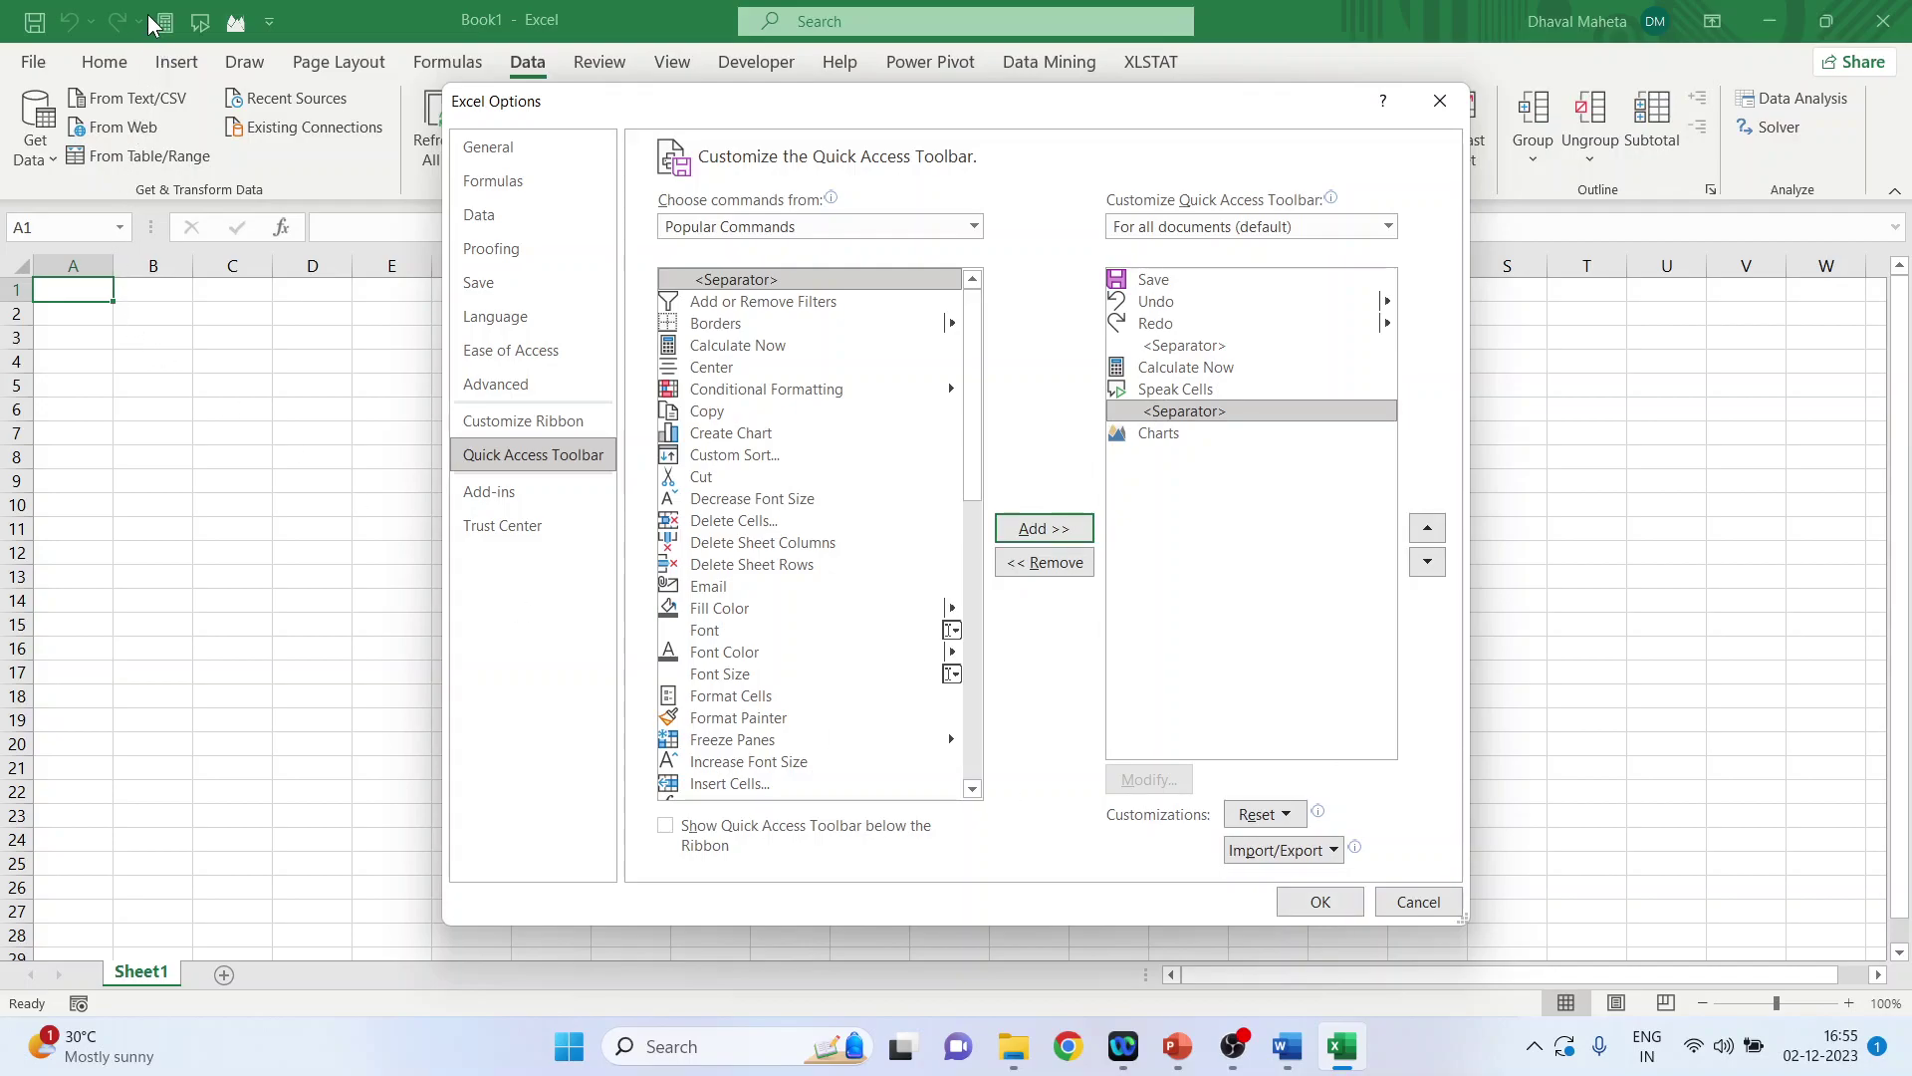
pyautogui.click(1307, 899)
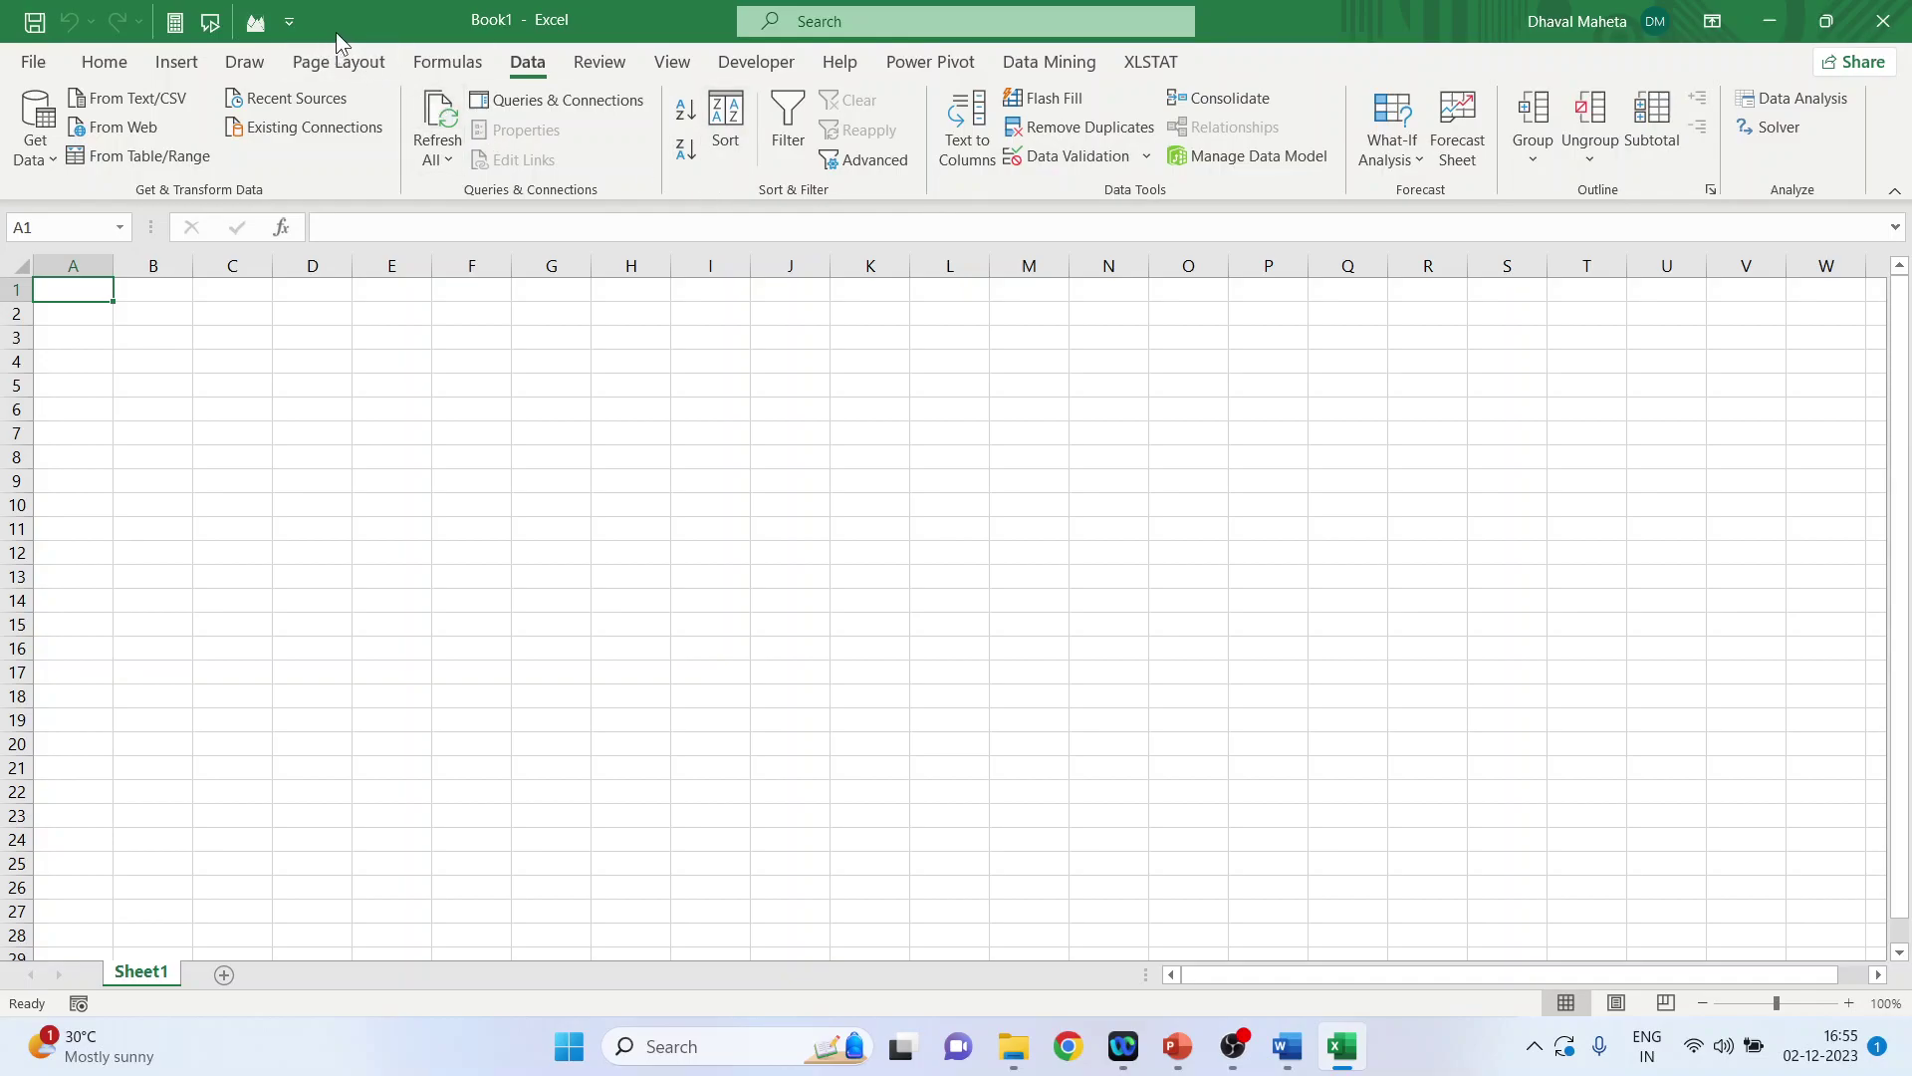
# Add the Data tab's Filter command to the Quick Access Toolbar.
pyautogui.click(112, 67)
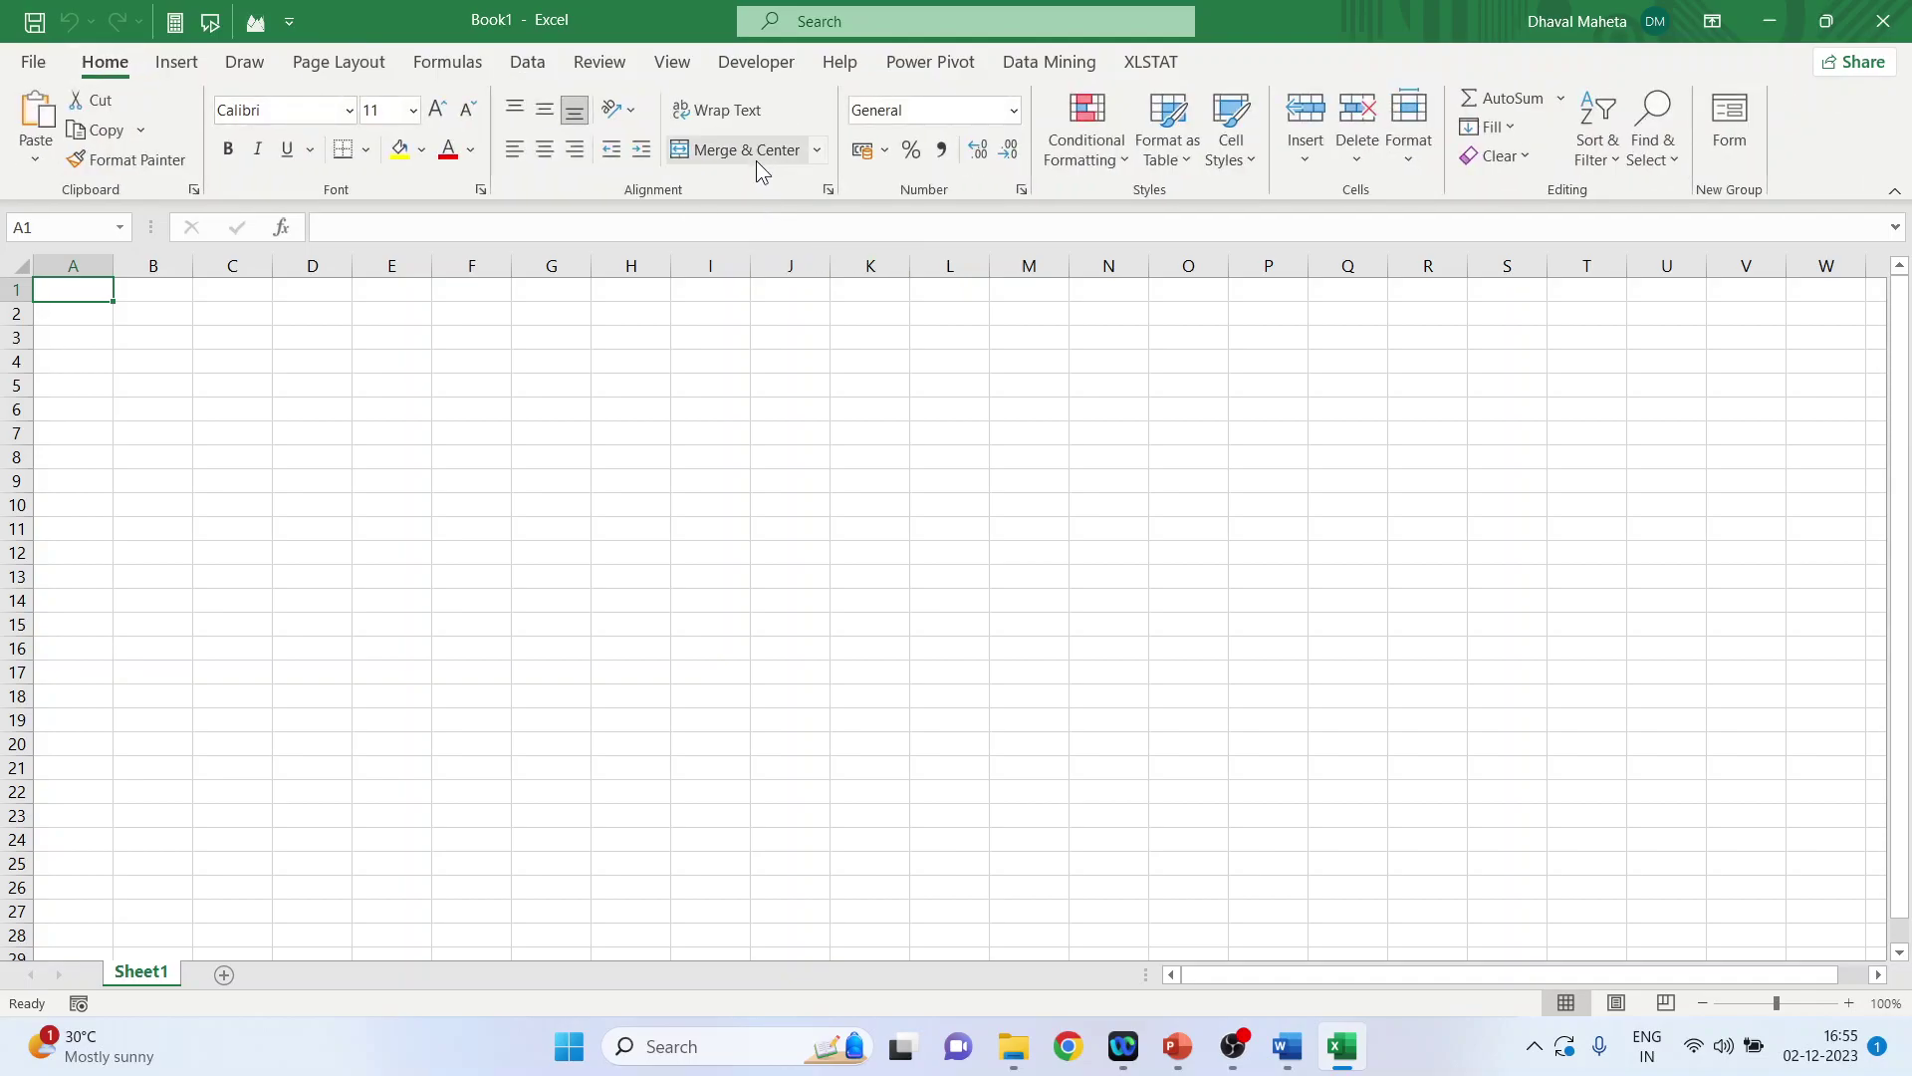
pyautogui.click(530, 65)
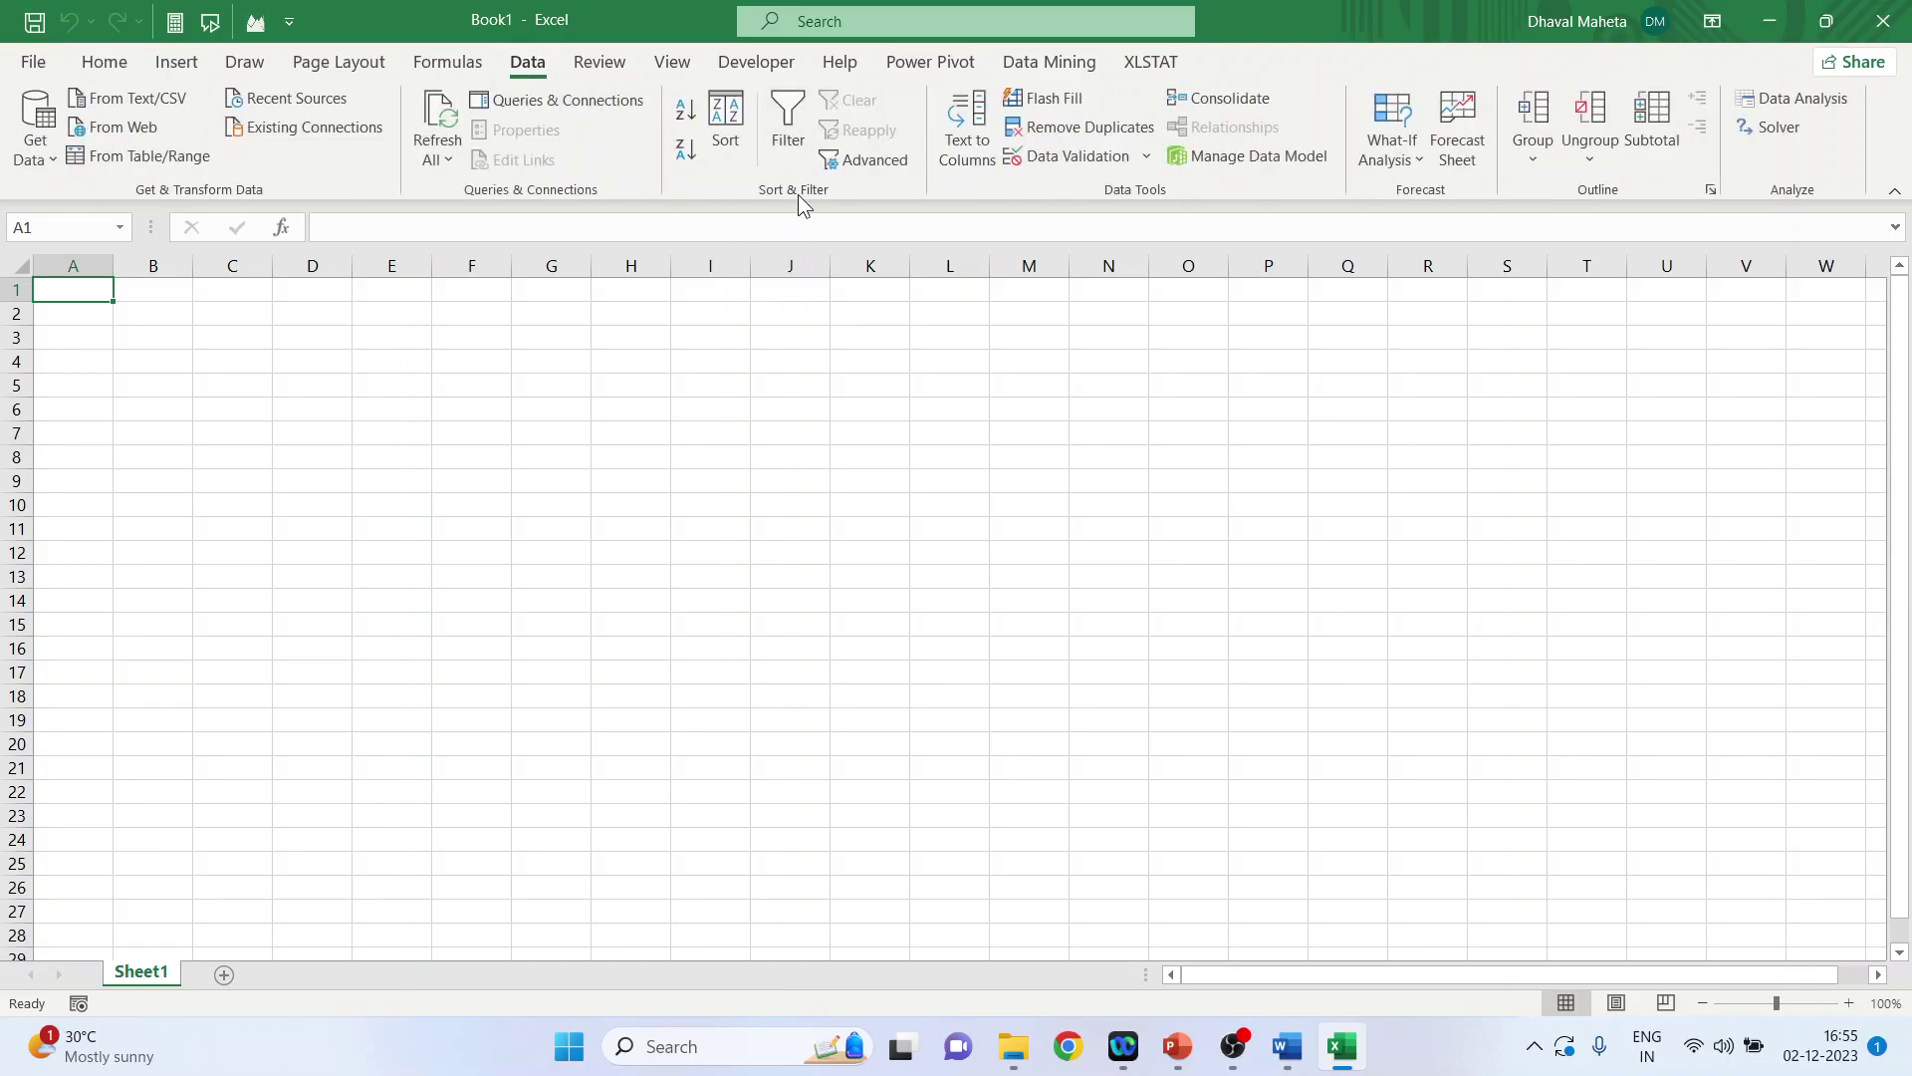
pyautogui.rightClick(795, 140)
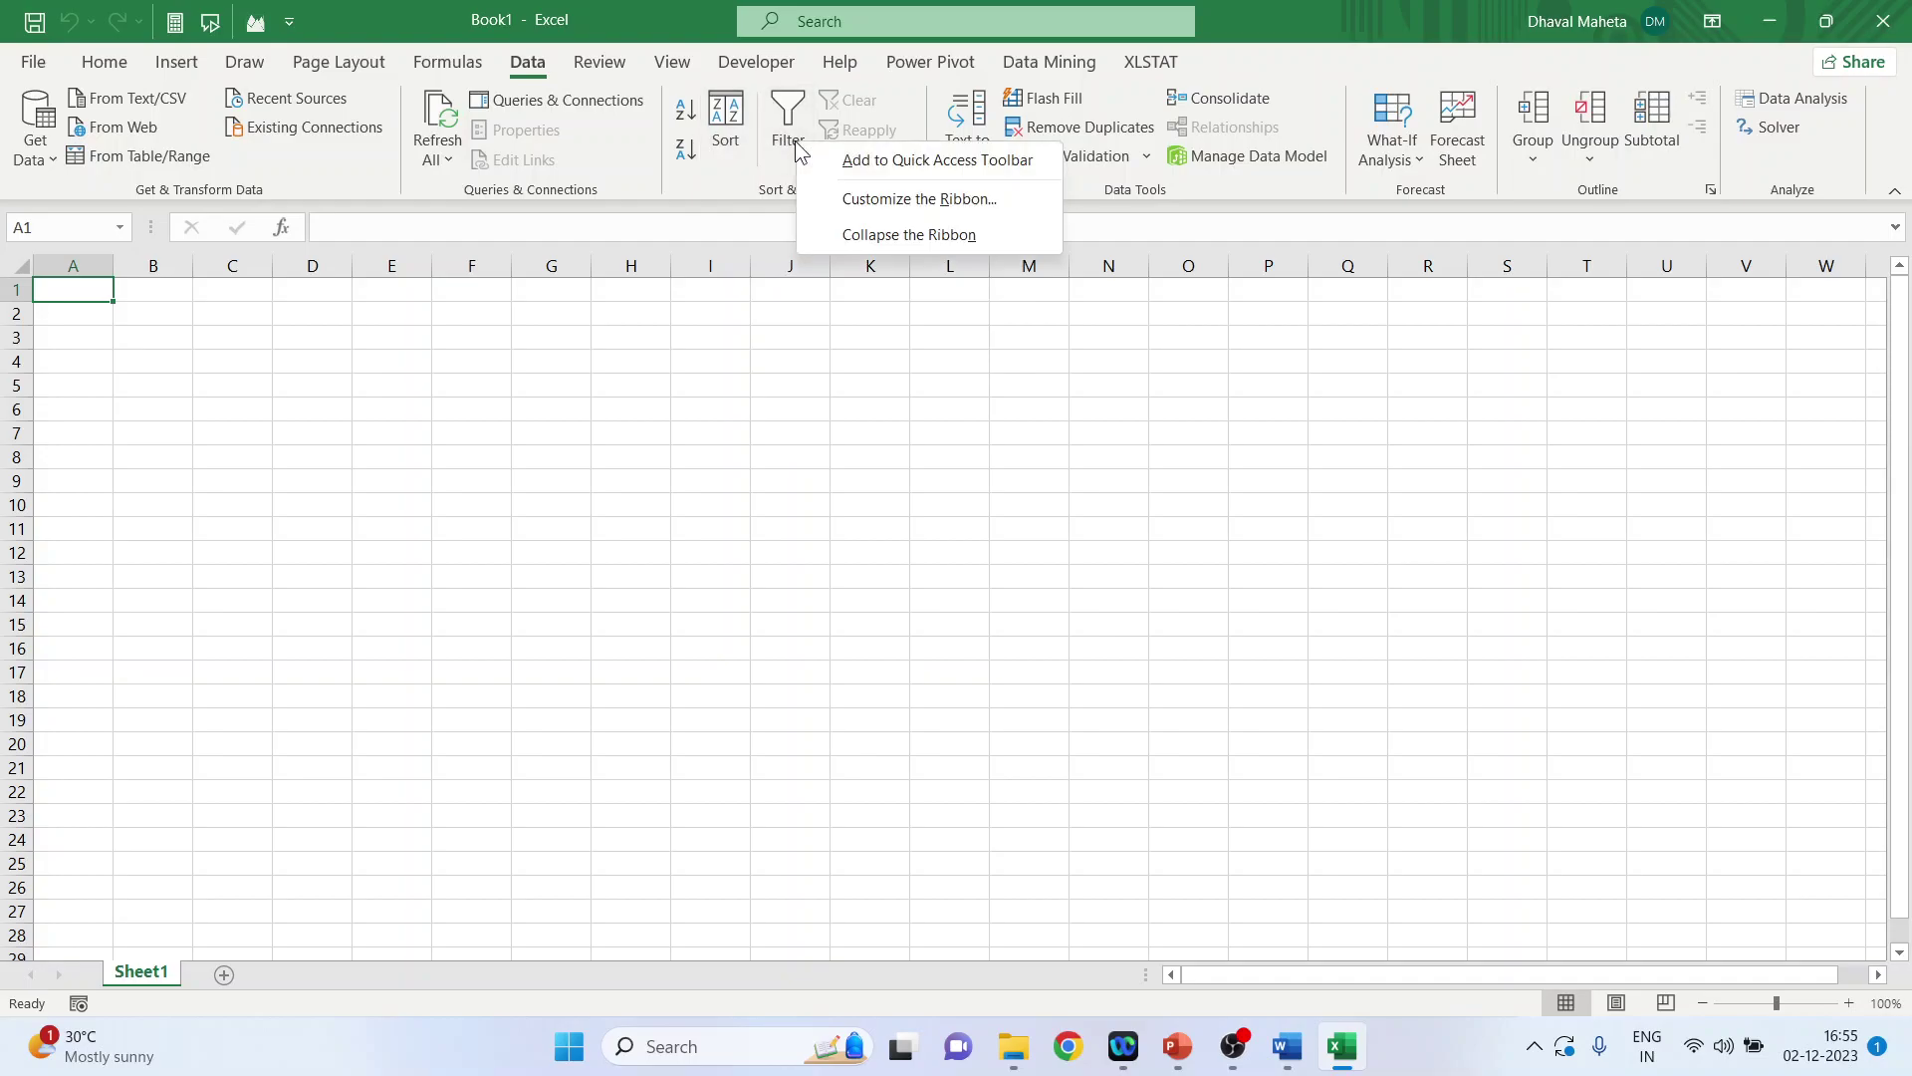
pyautogui.click(844, 163)
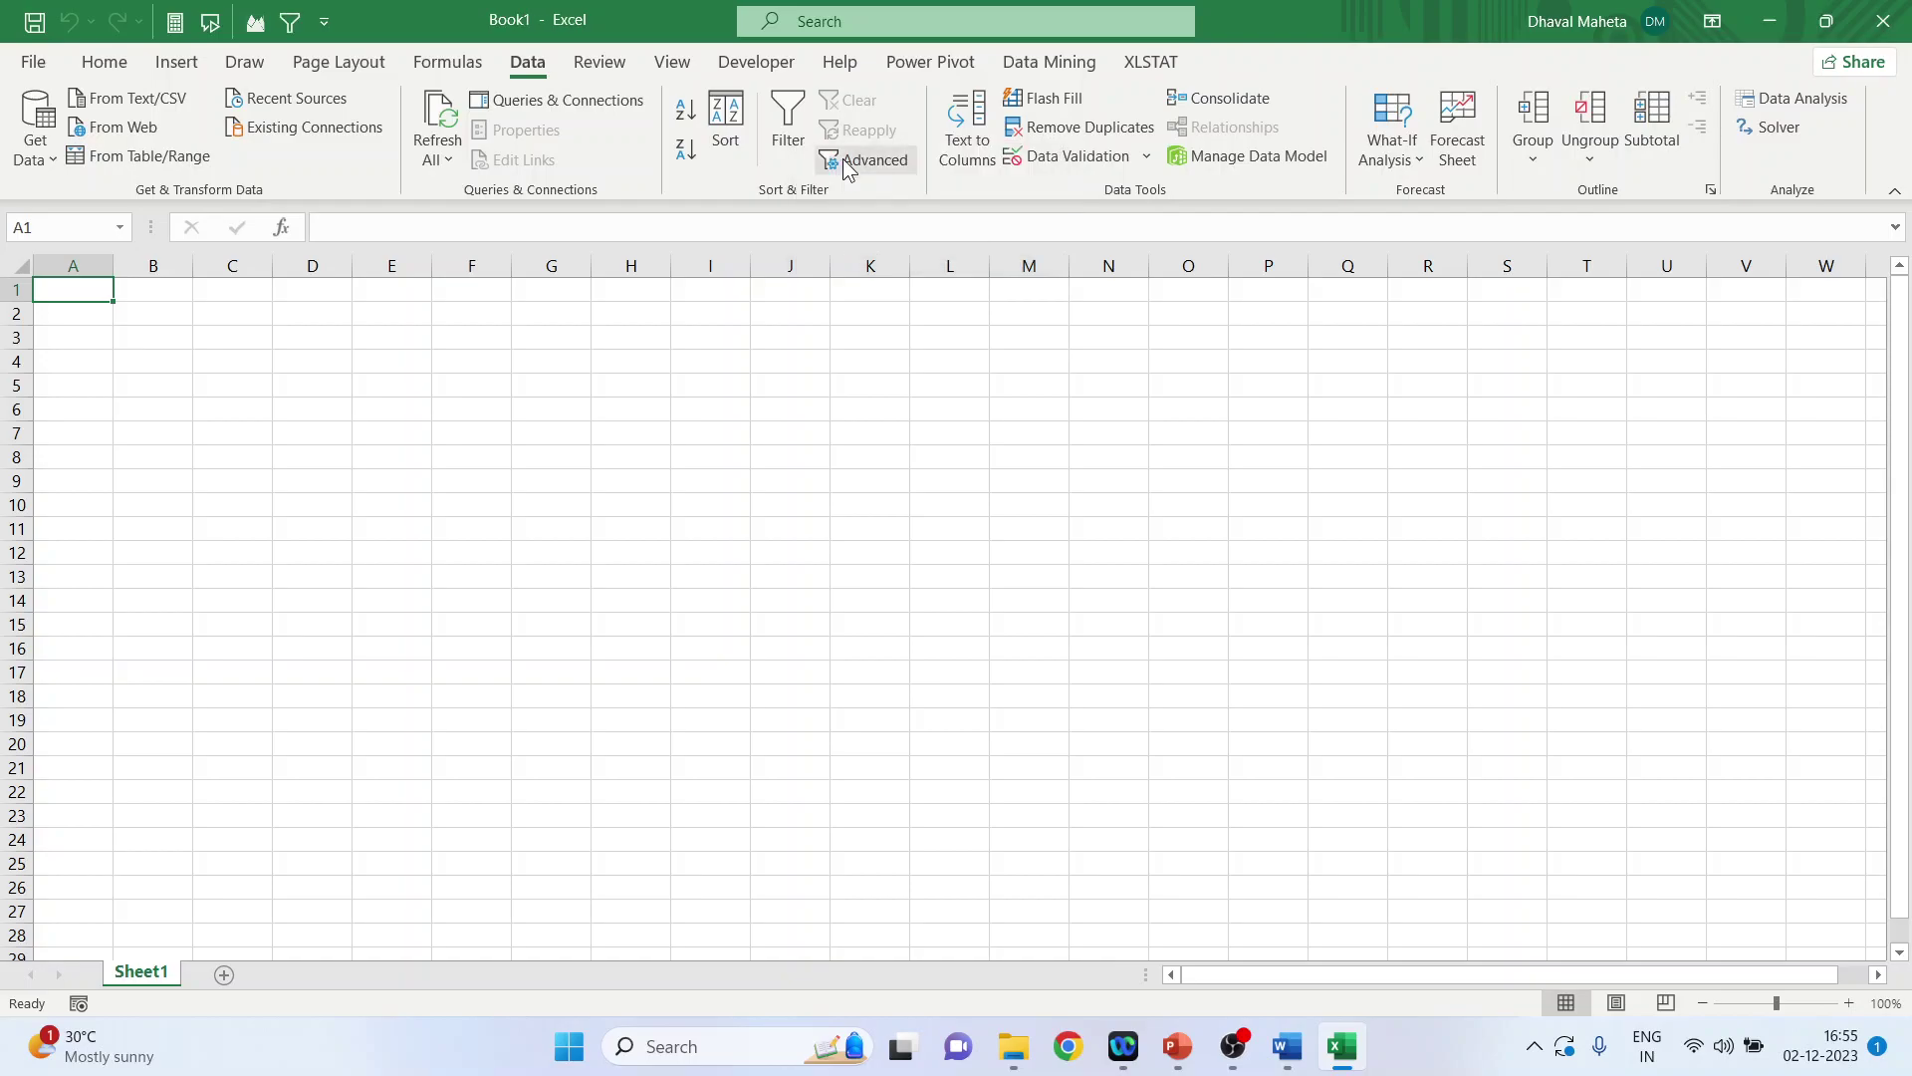
# Remove the Filter and Charts shortcuts from the Quick Access Toolbar.
pyautogui.rightClick(289, 31)
pyautogui.click(359, 45)
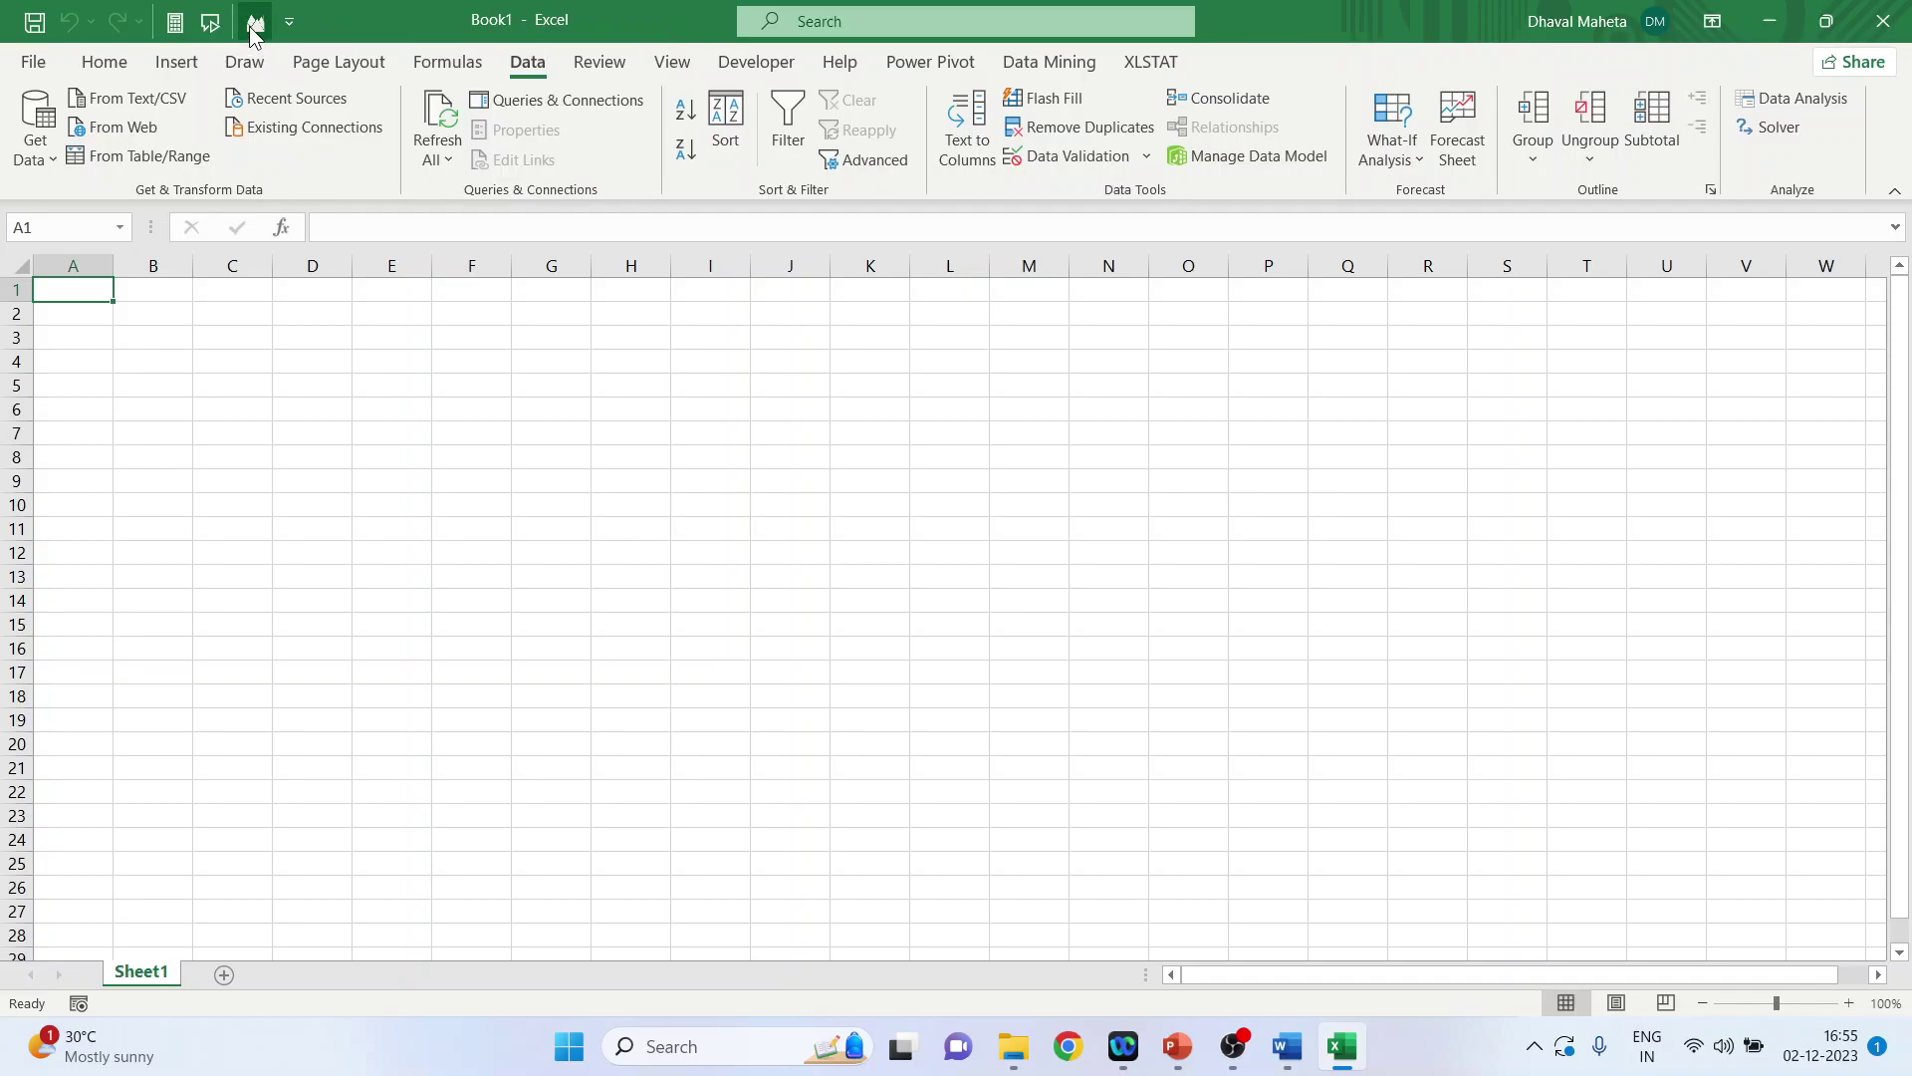
pyautogui.rightClick(254, 30)
pyautogui.click(313, 49)
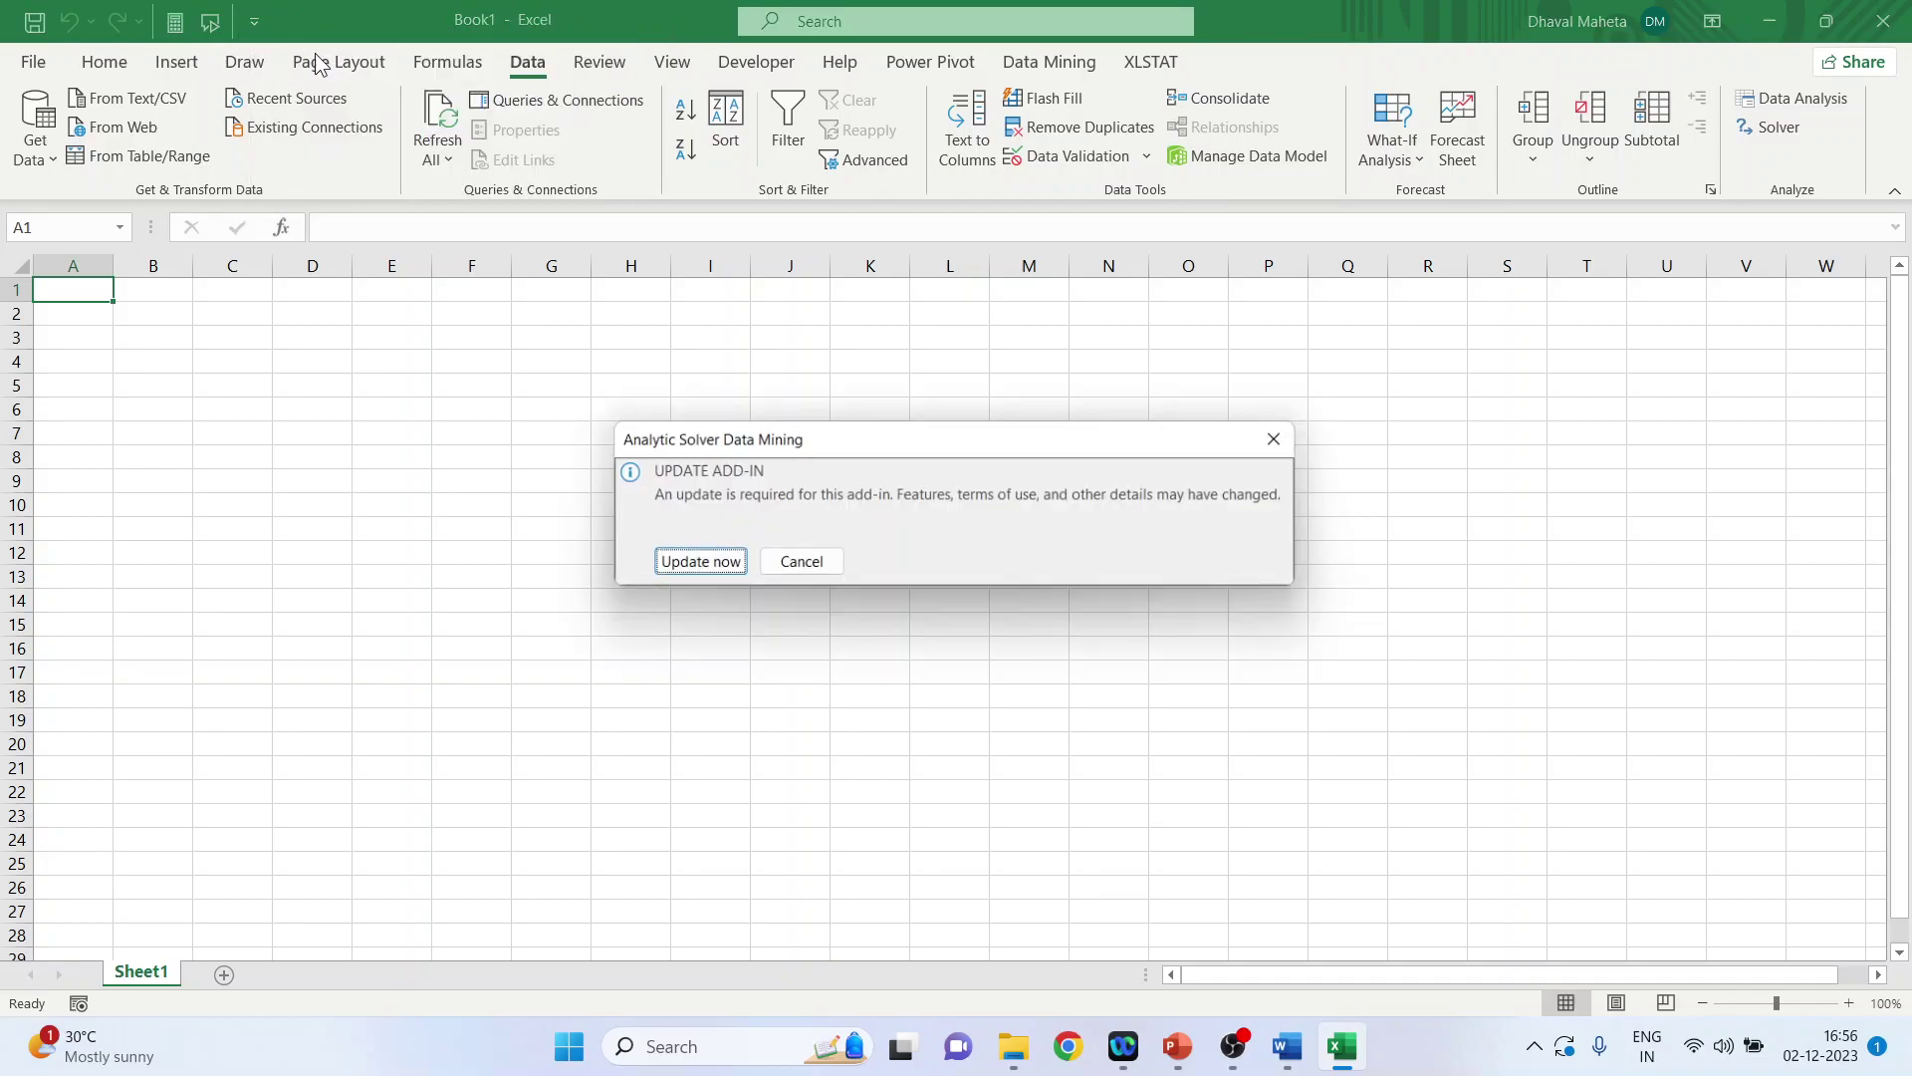
# Switch to the PowerPoint presentation showing the Customize Access Toolbar title slide.
pyautogui.hotkey('alt', 'Tab')
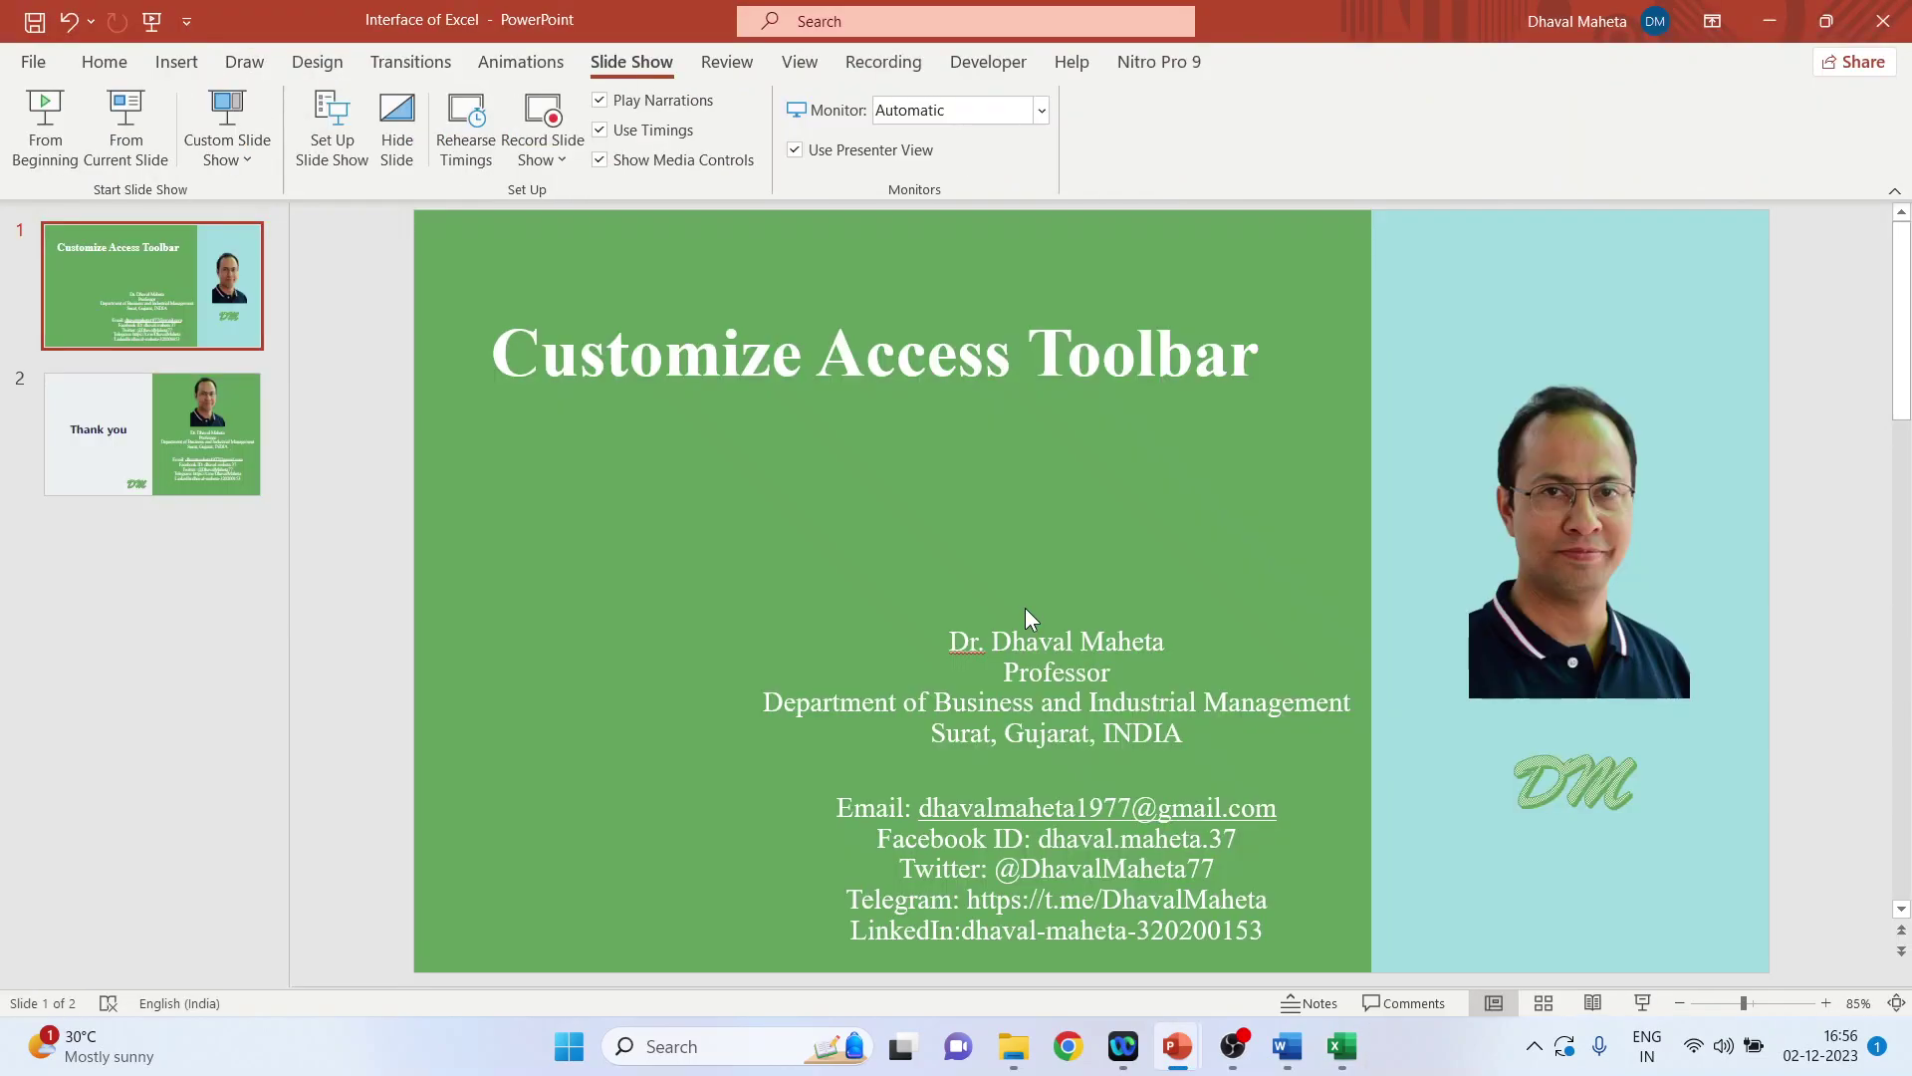